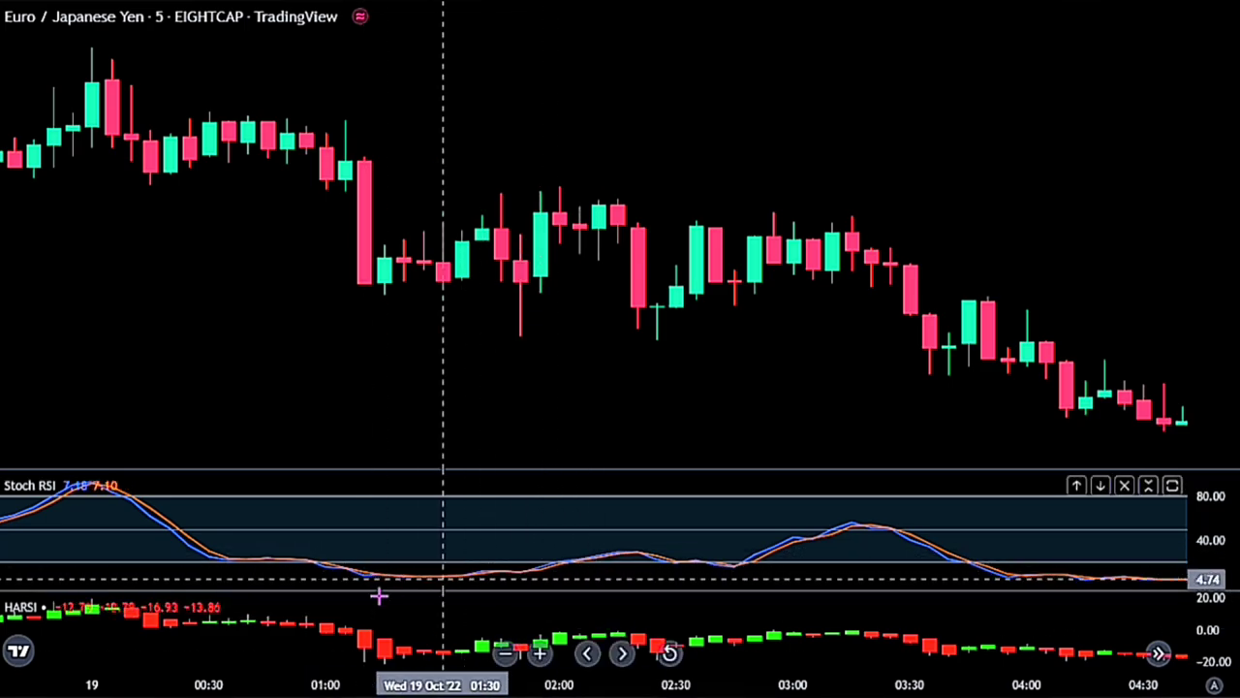
Step: Strip the Stoch RSI and HARSI panes, leaving bare EUR/JPY 5-minute candles around 14 Oct '22
click(521, 338)
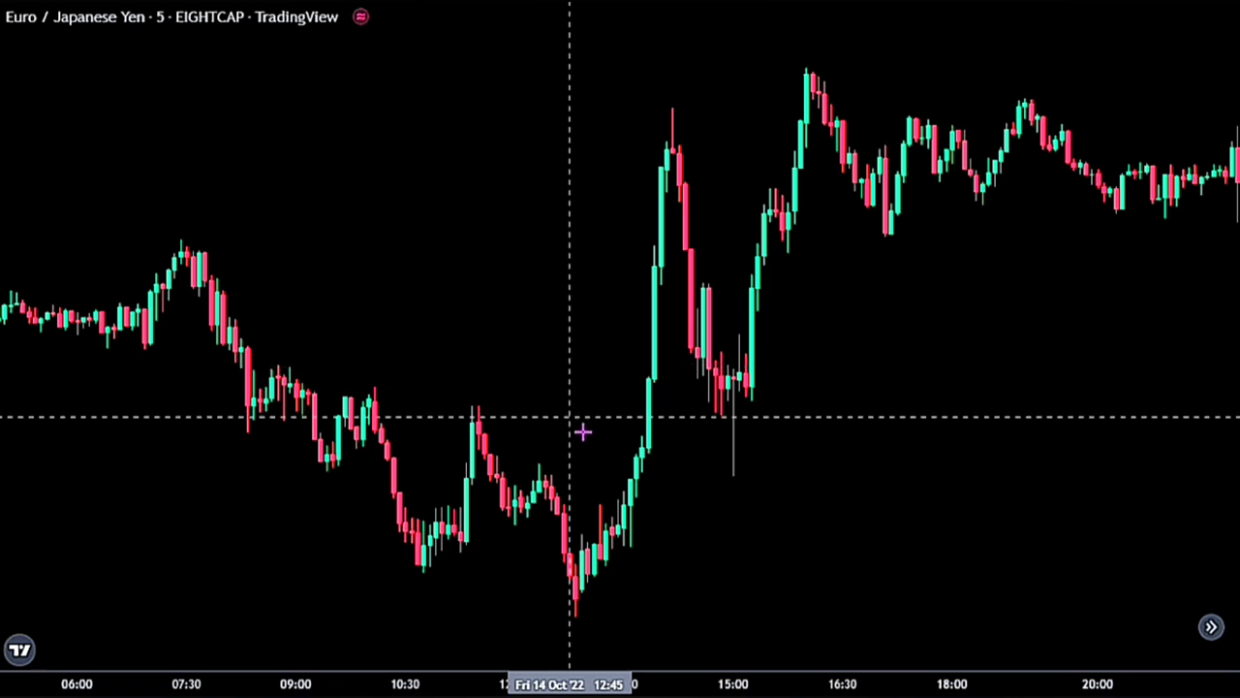
Step: Add Stochastic RSI and the Heikin Ashi RSI Oscillator from the indicator search using 'STOC' and 'HARSI'
key(slash)
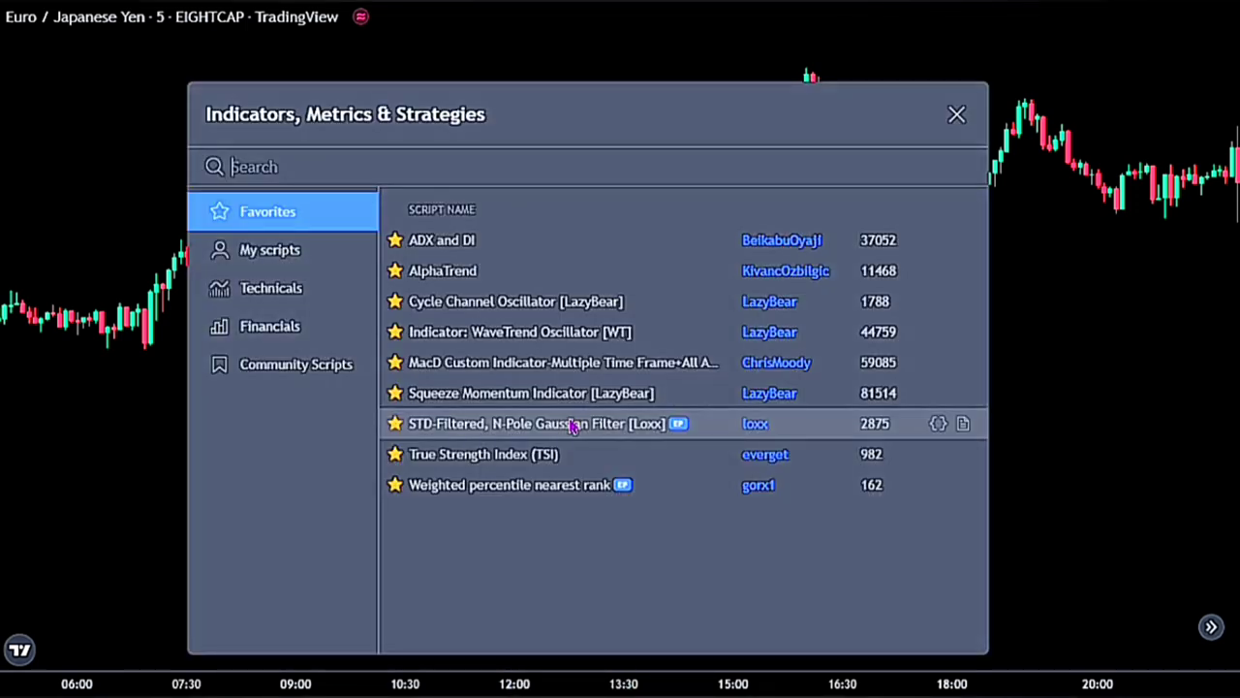
text(STOC)
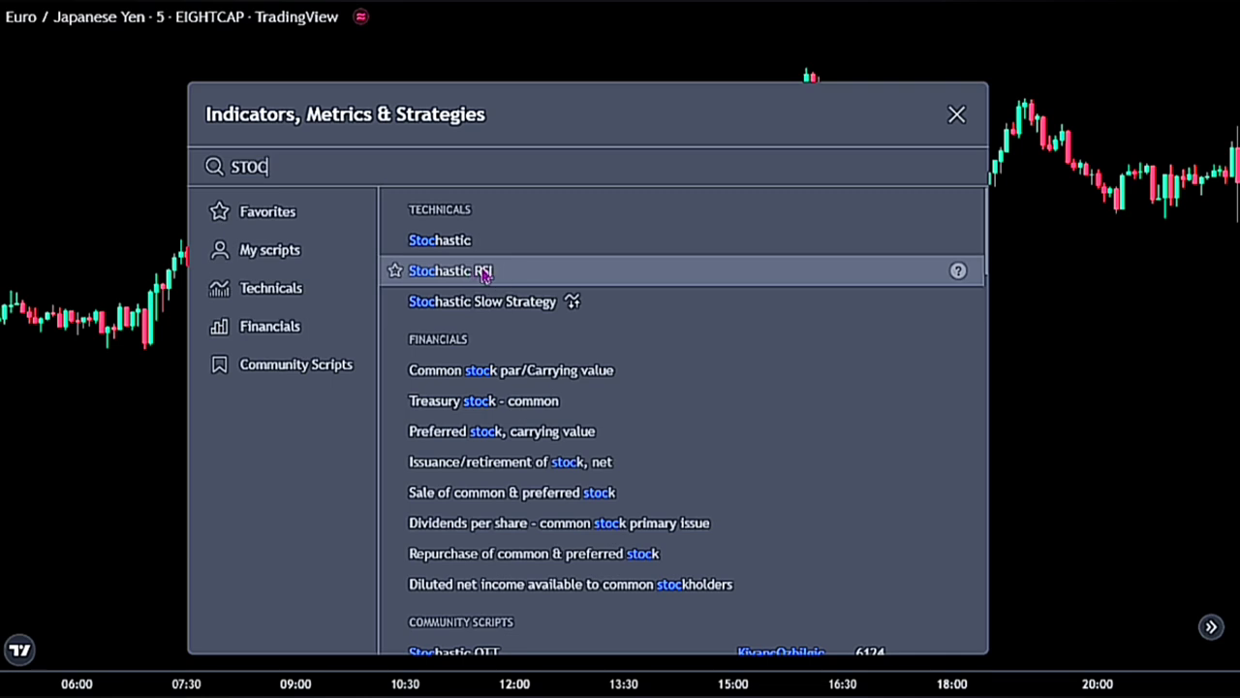
click(485, 274)
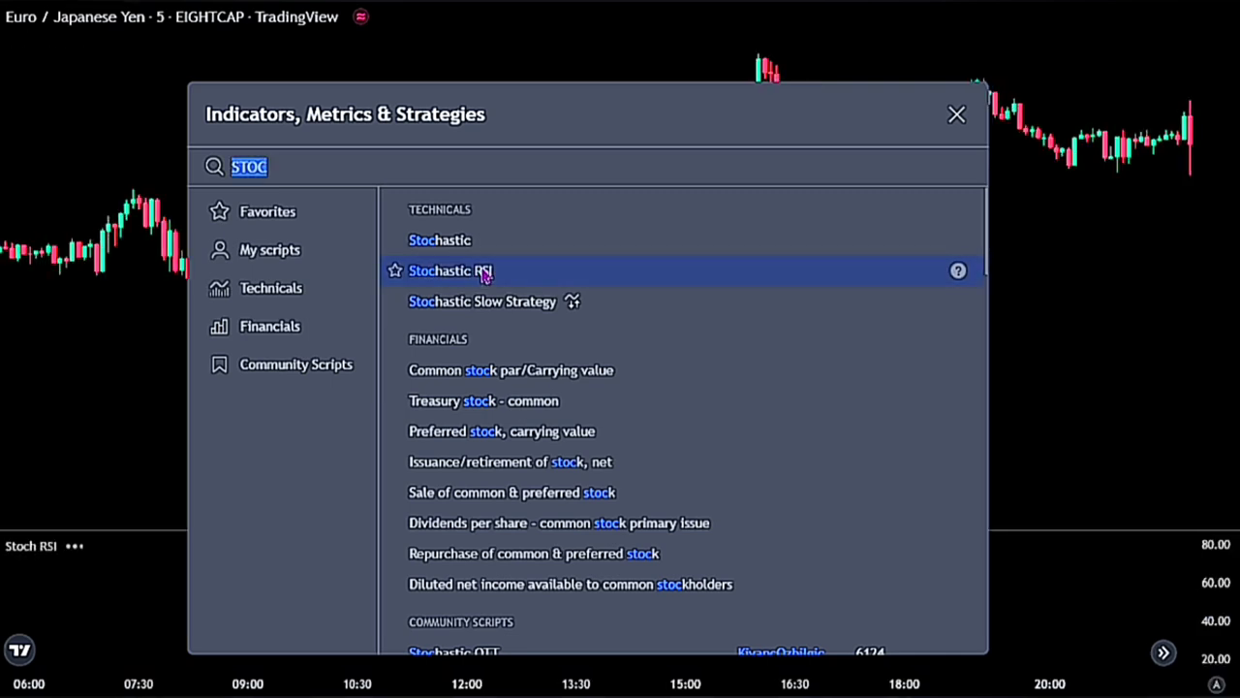
text(HARSI)
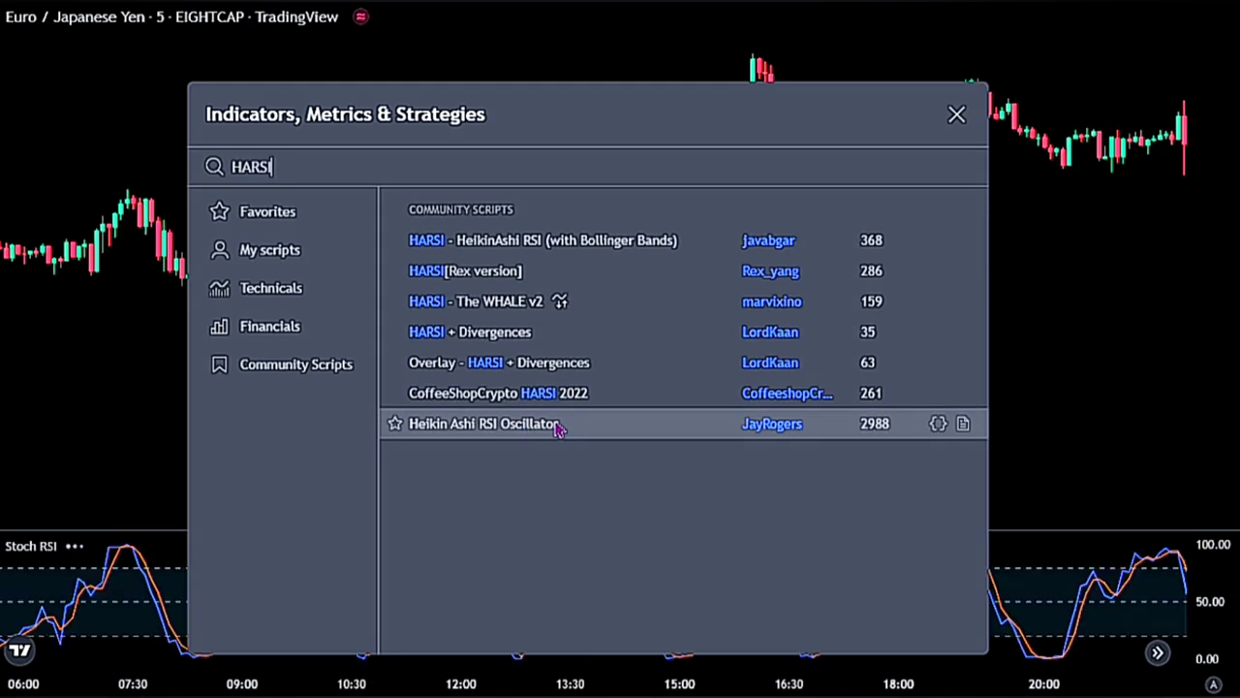
click(559, 430)
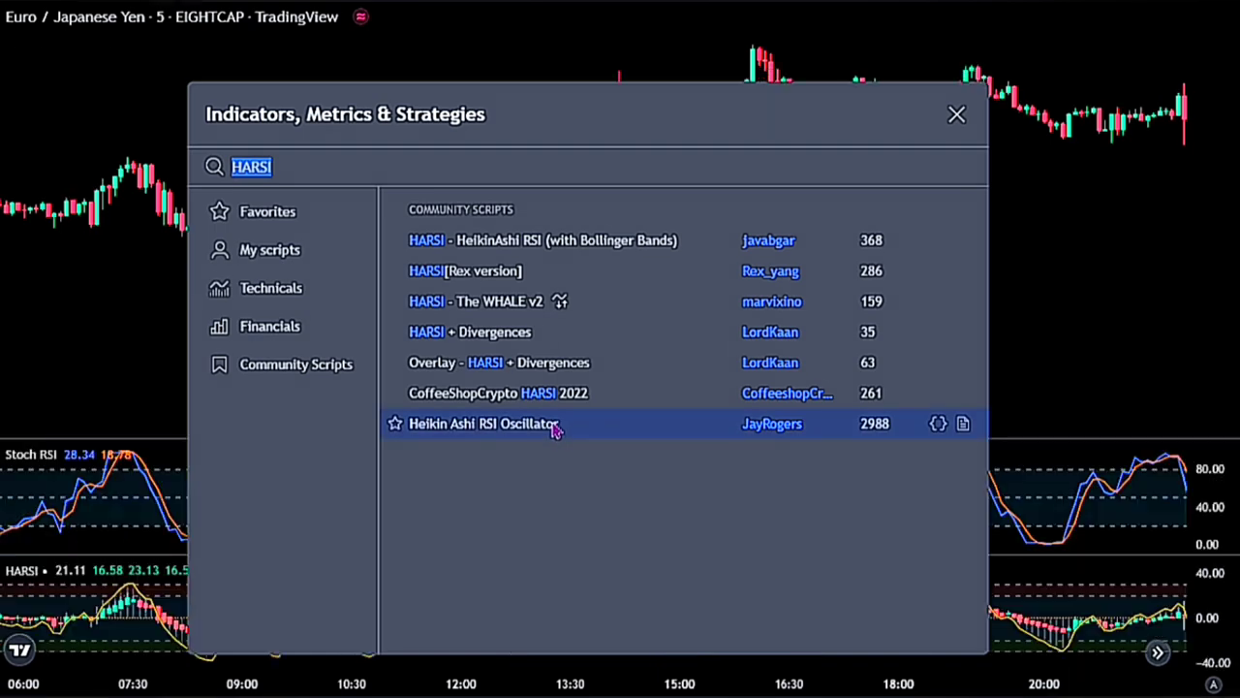
click(956, 115)
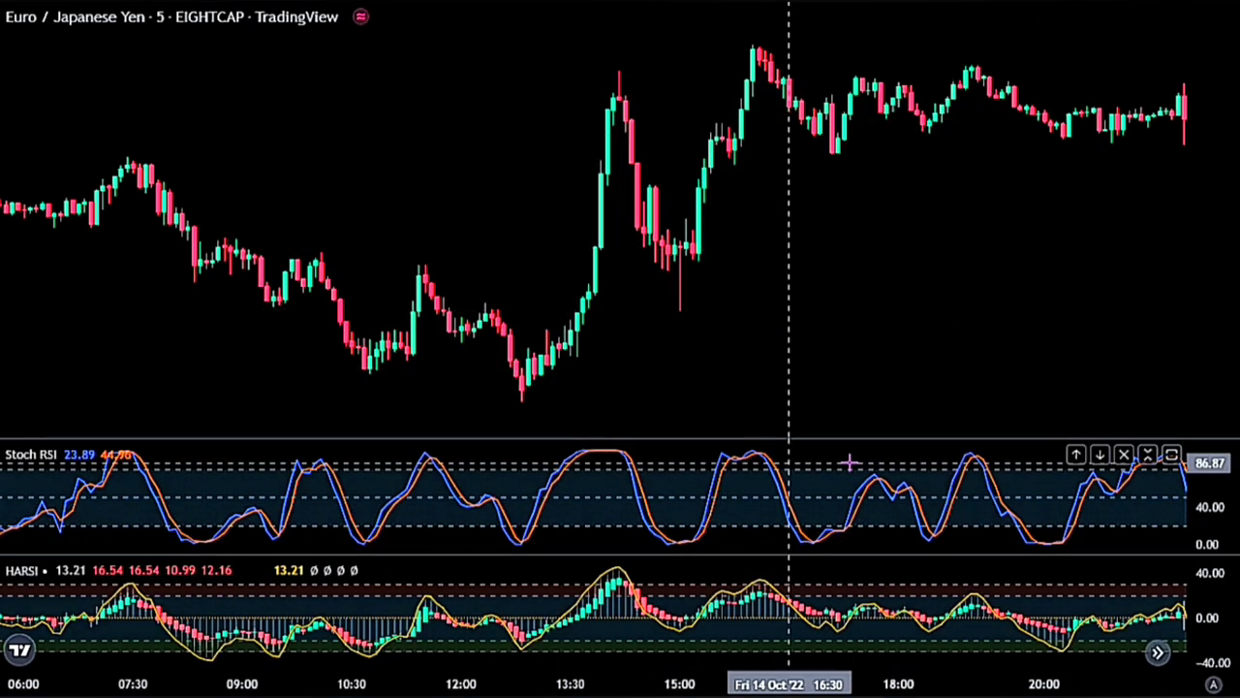
Step: Set the Stoch RSI inputs to K 6, D 2, RSI Length 50, Stochastic Length 21
click(548, 514)
double_click(548, 513)
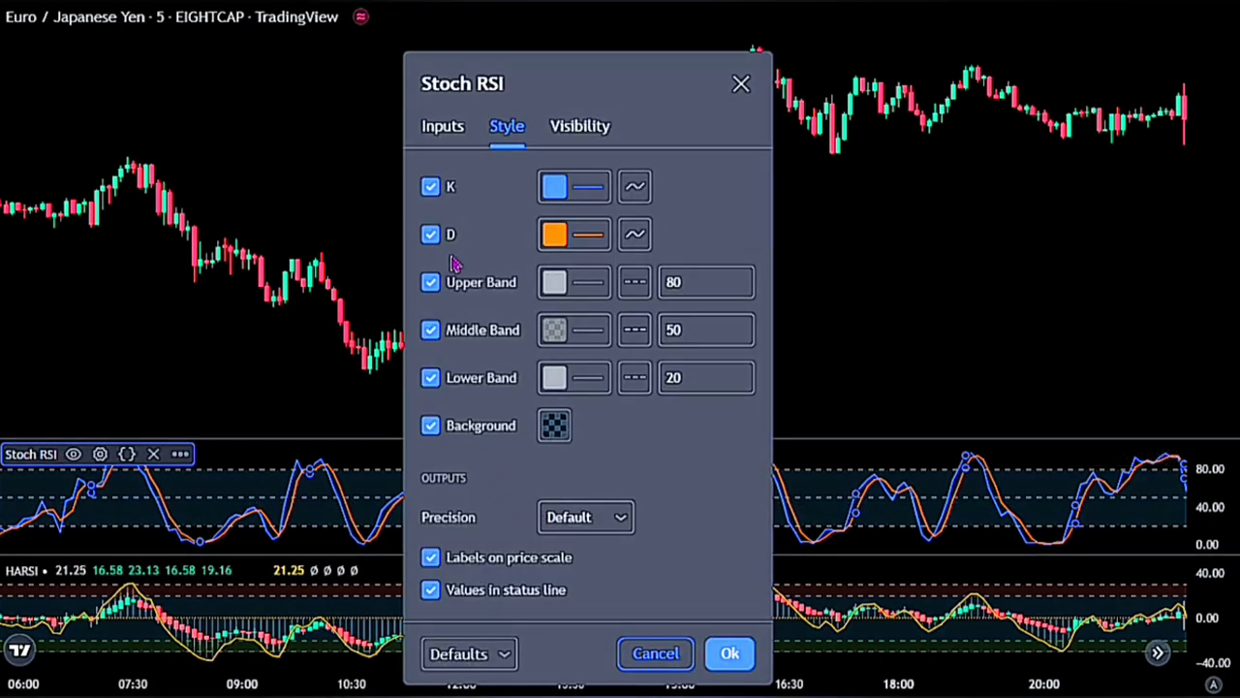
click(438, 130)
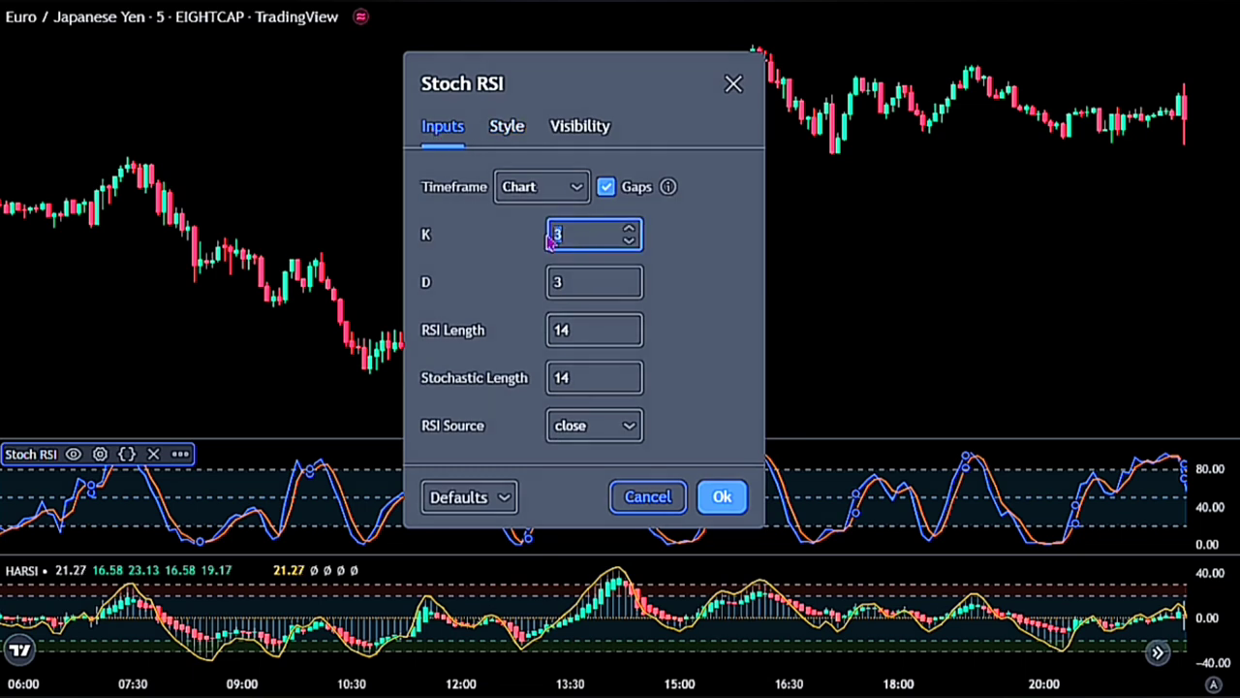
key(Tab)
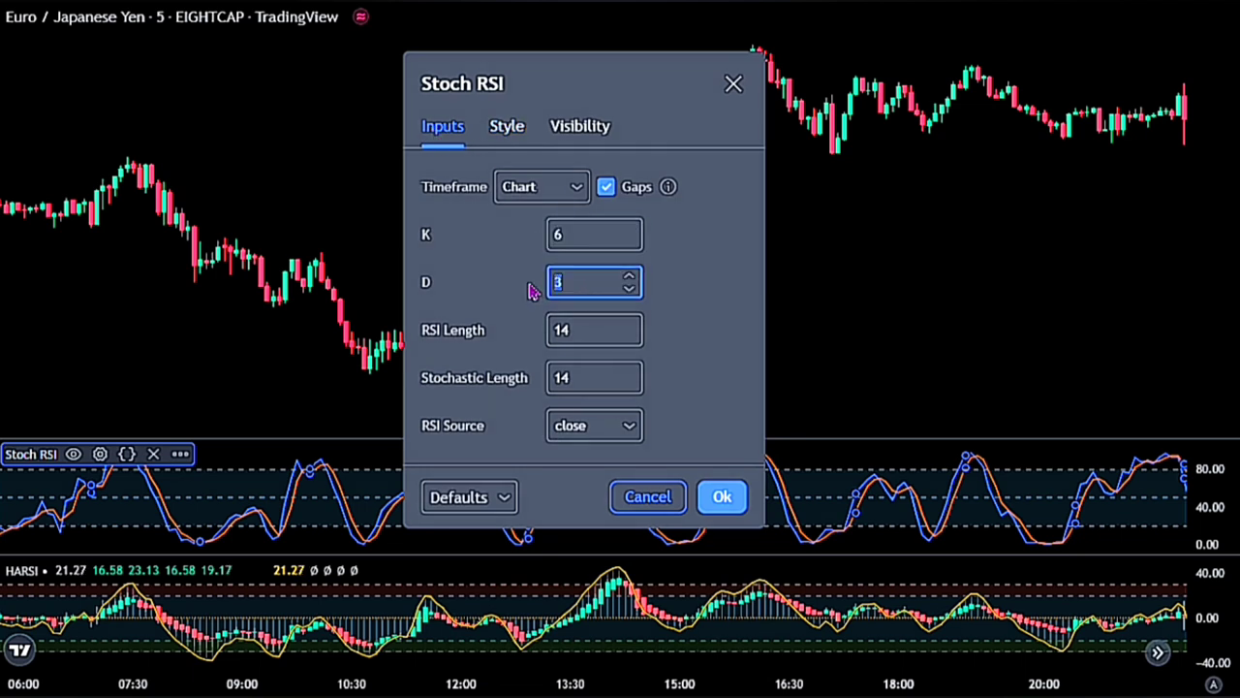
key(Tab)
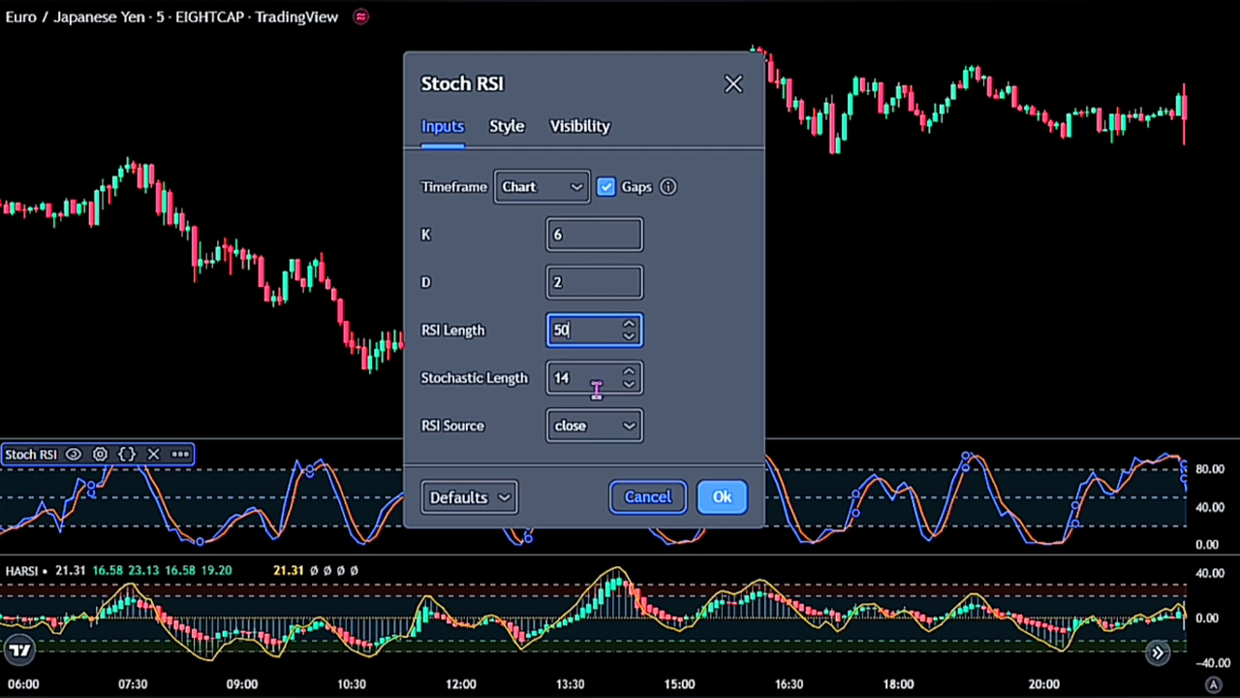
key(Tab)
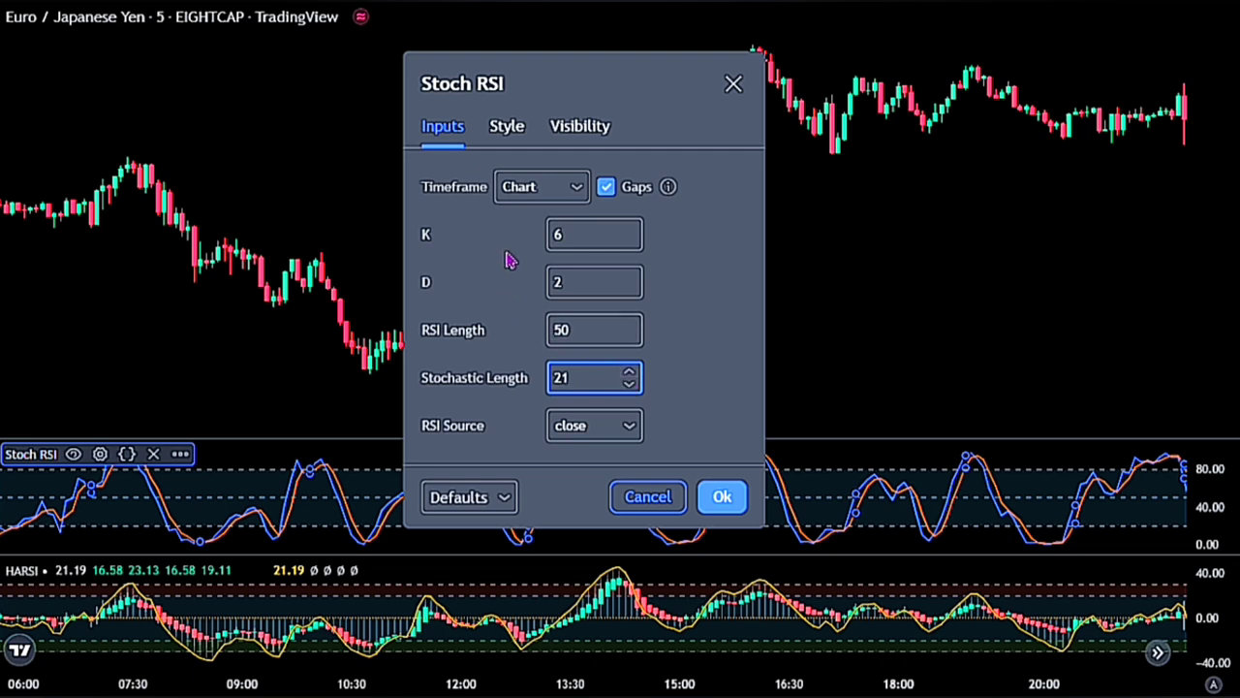
Step: Make the Stoch RSI upper, middle and lower bands solid lines and apply the settings
click(505, 127)
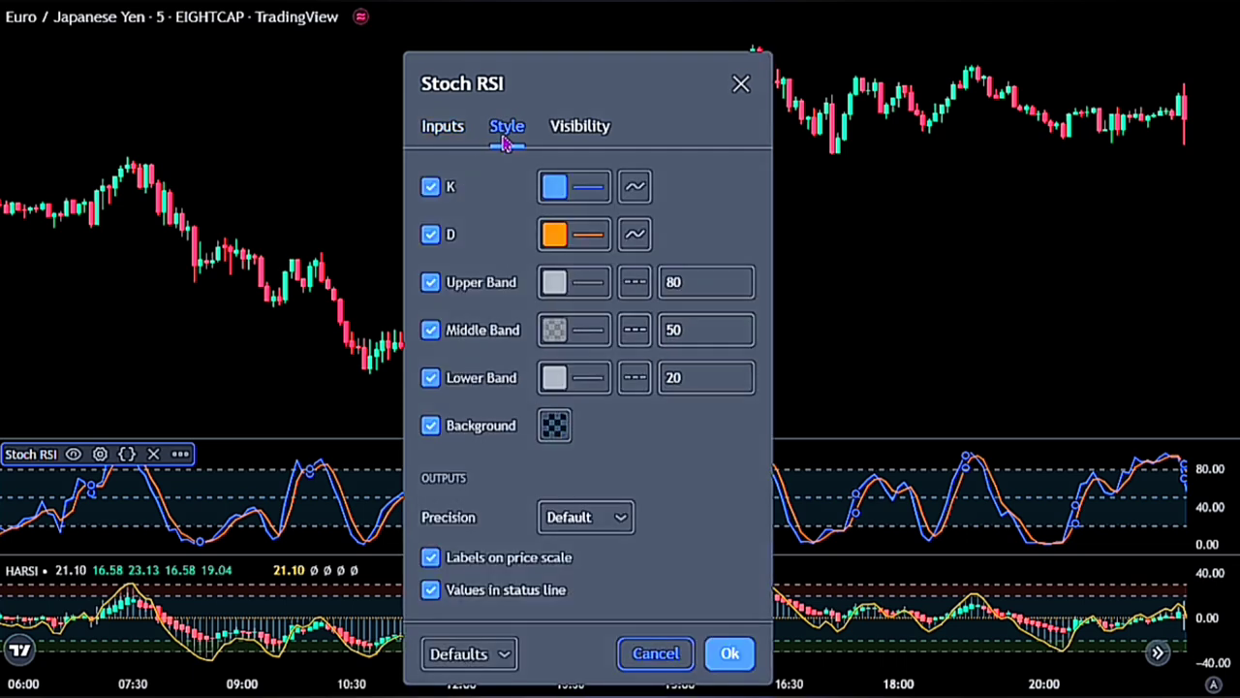
click(635, 282)
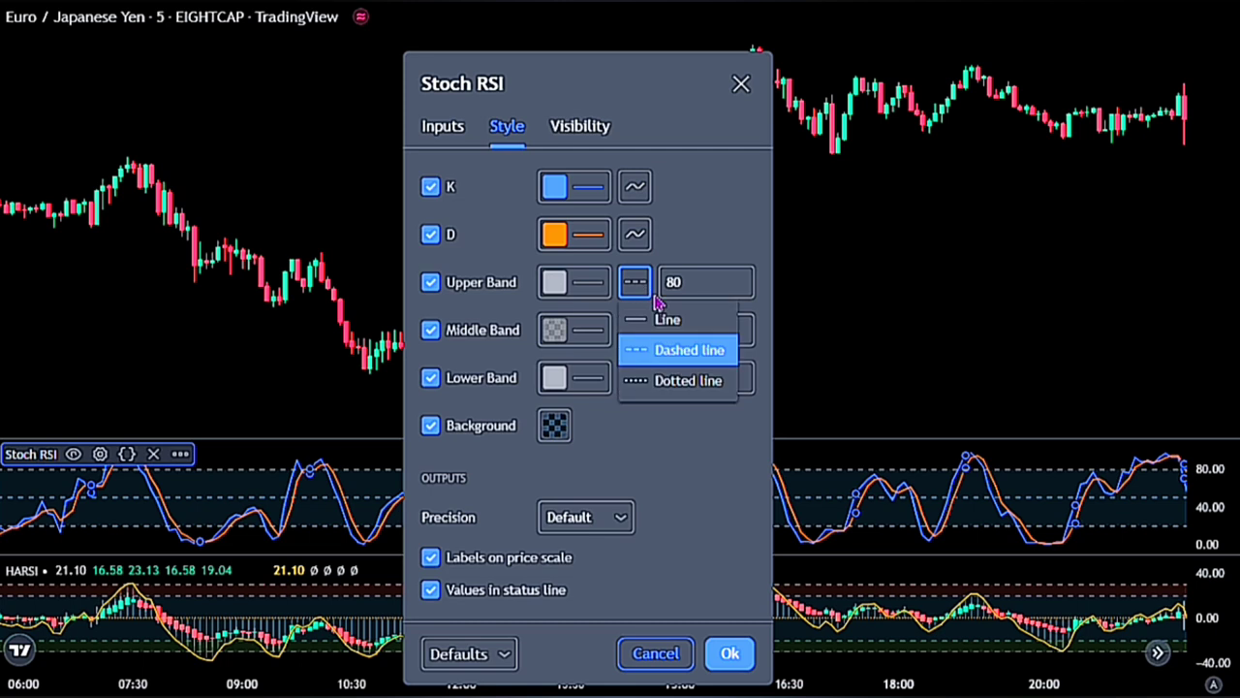
click(638, 317)
click(632, 330)
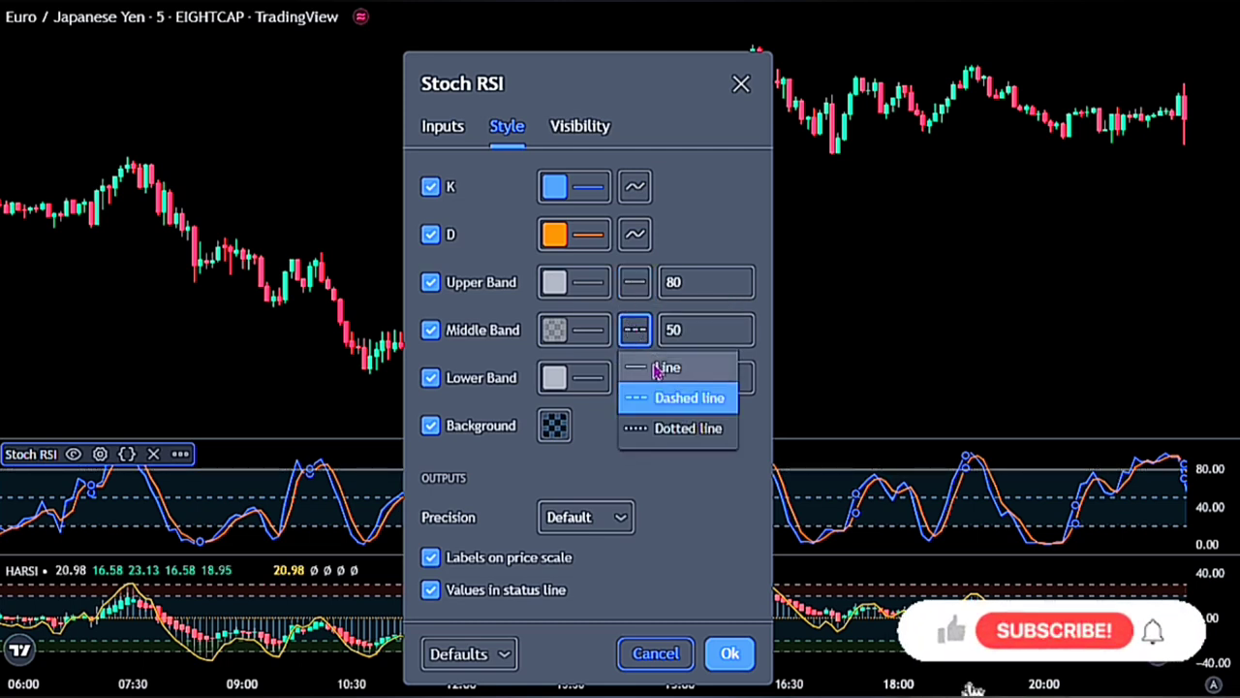
click(654, 371)
click(634, 378)
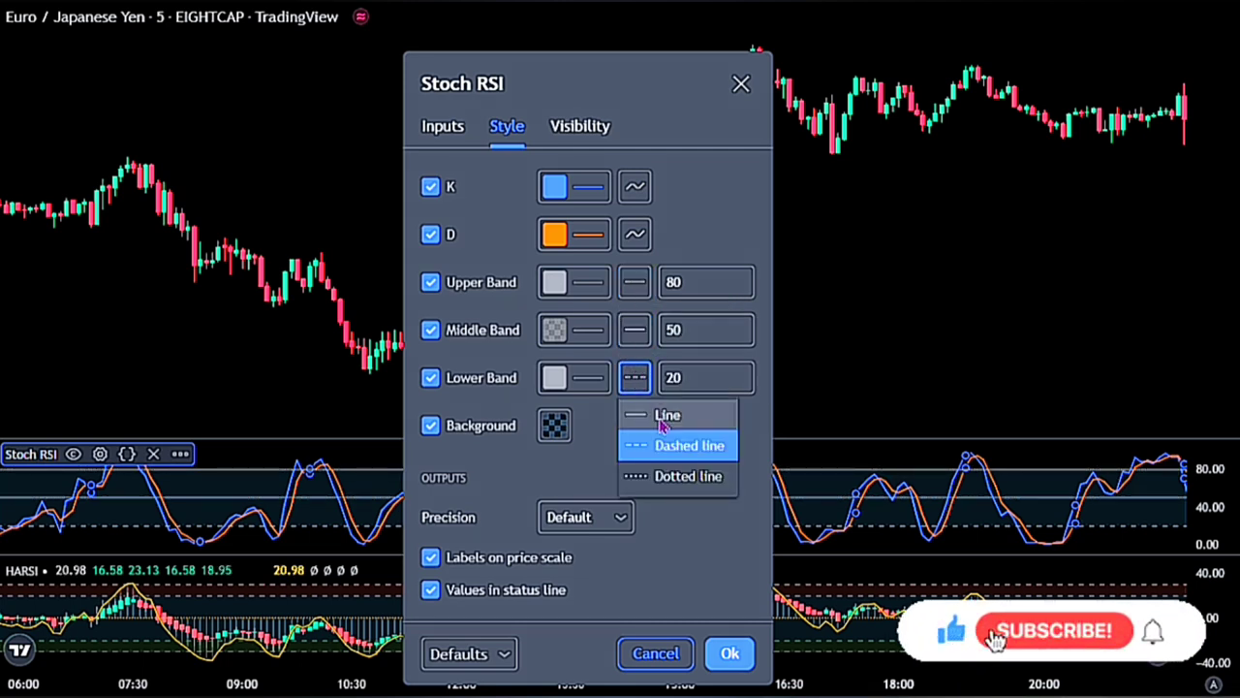
click(655, 412)
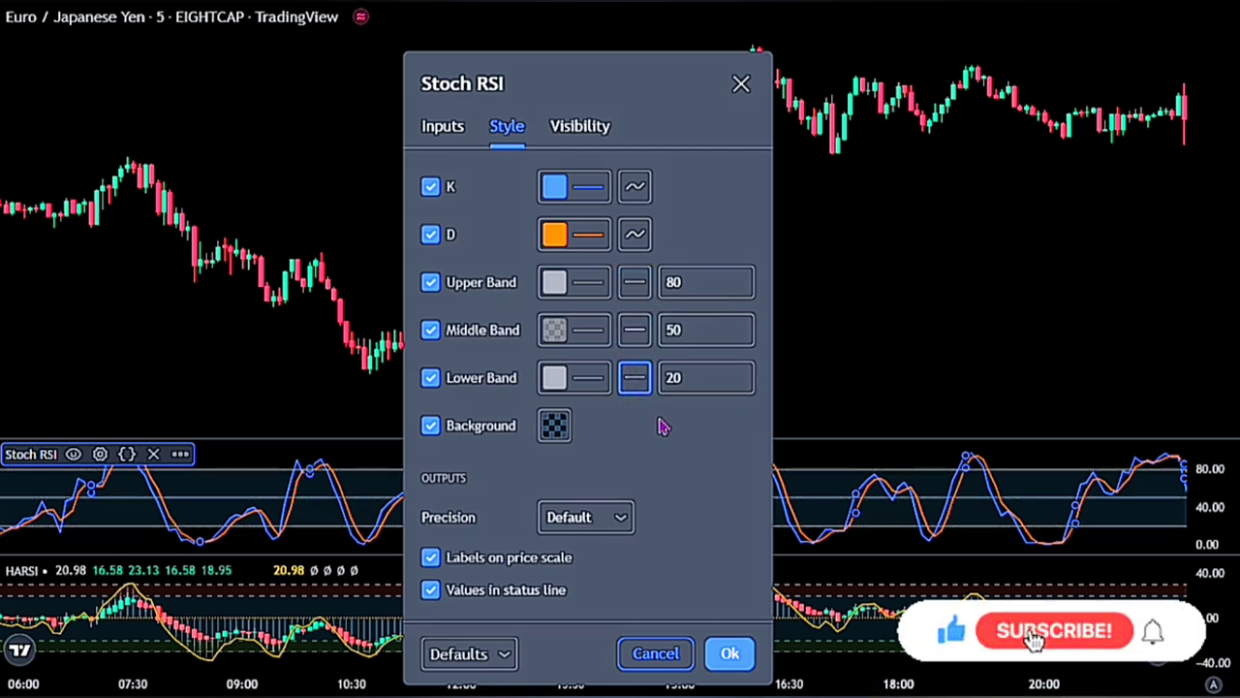
click(730, 656)
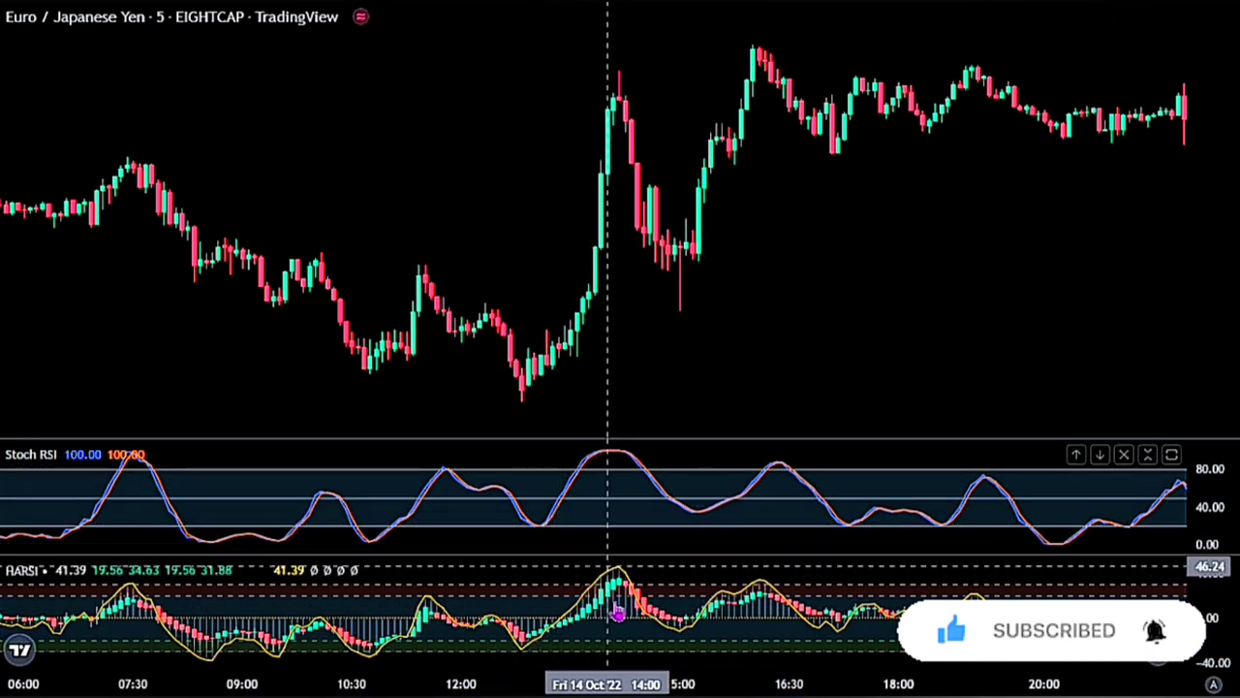
Step: In HARSI style settings, set body Color 0 to green and body Color 1 to red
click(617, 608)
double_click(617, 608)
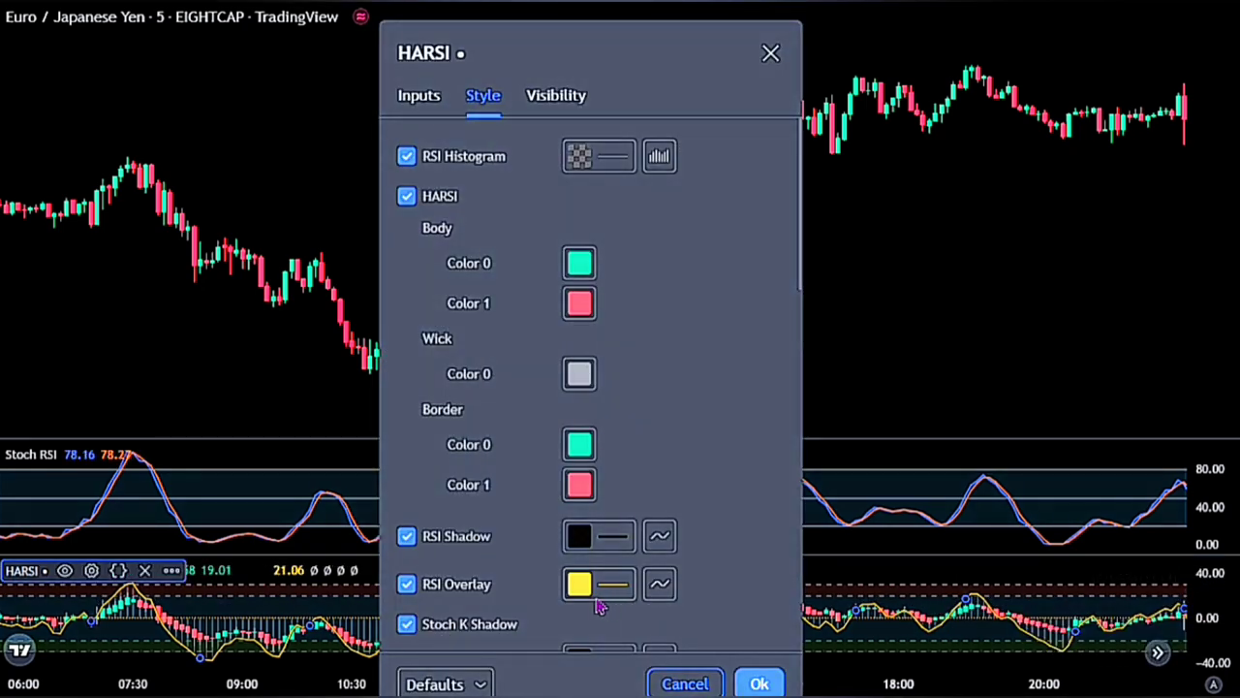
click(417, 97)
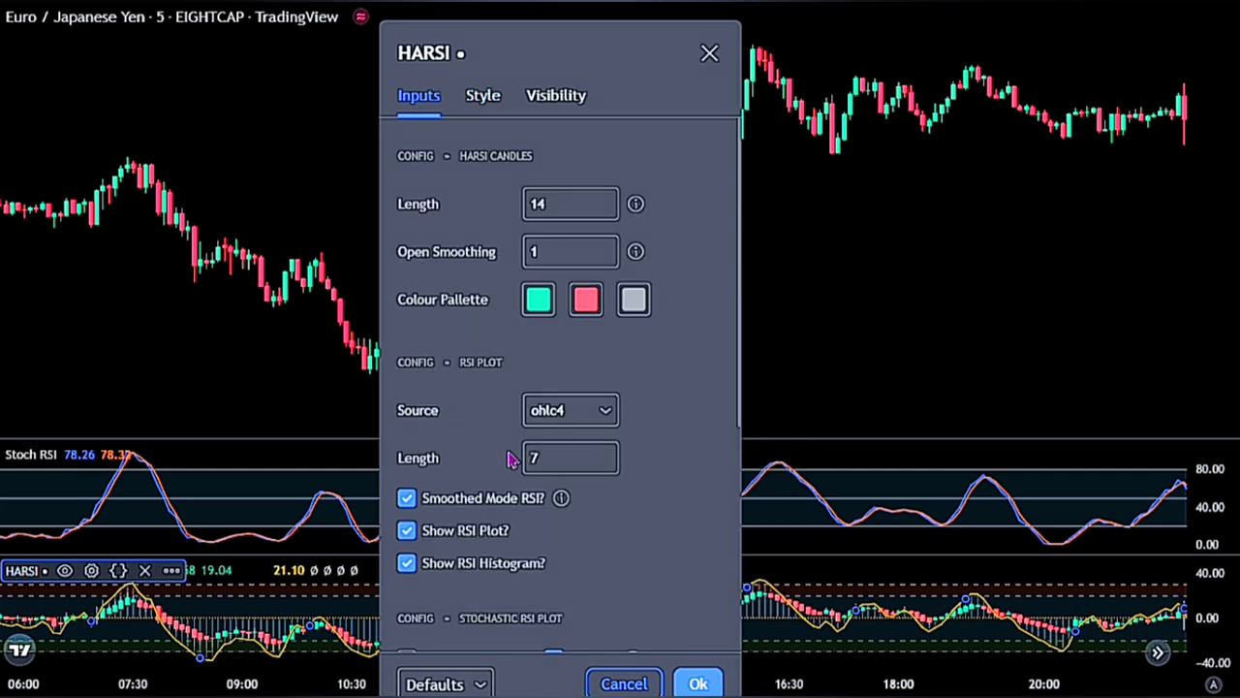
click(480, 97)
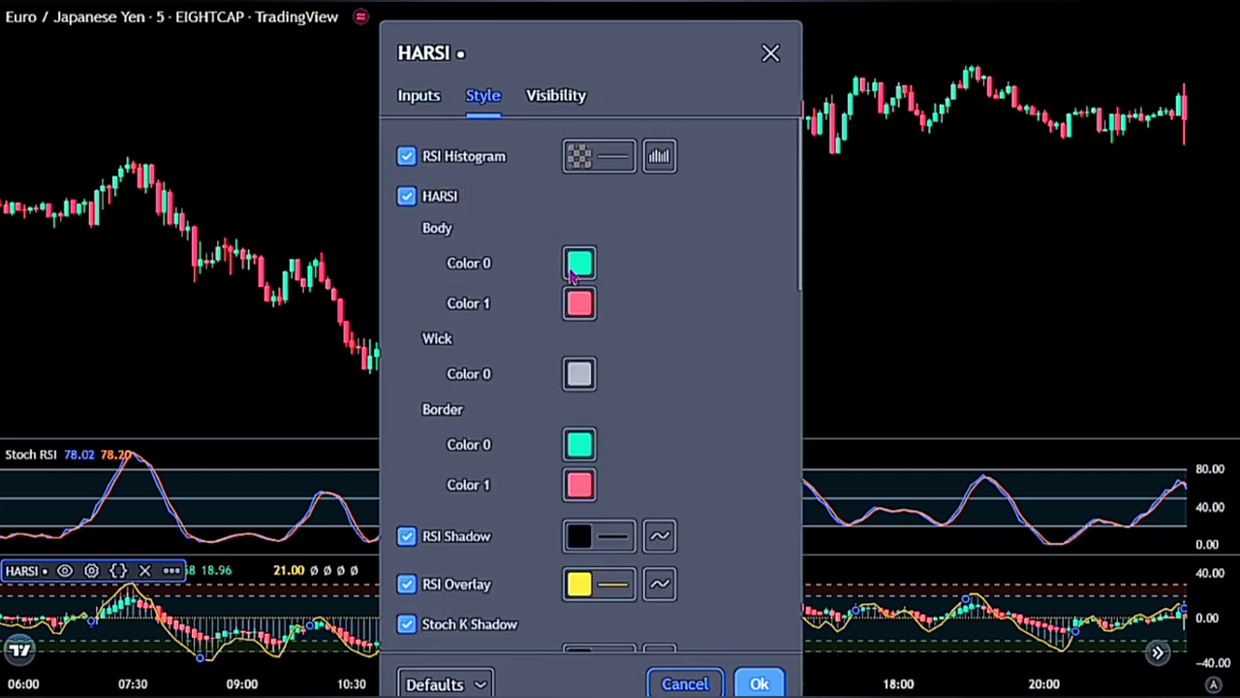
click(576, 269)
click(530, 317)
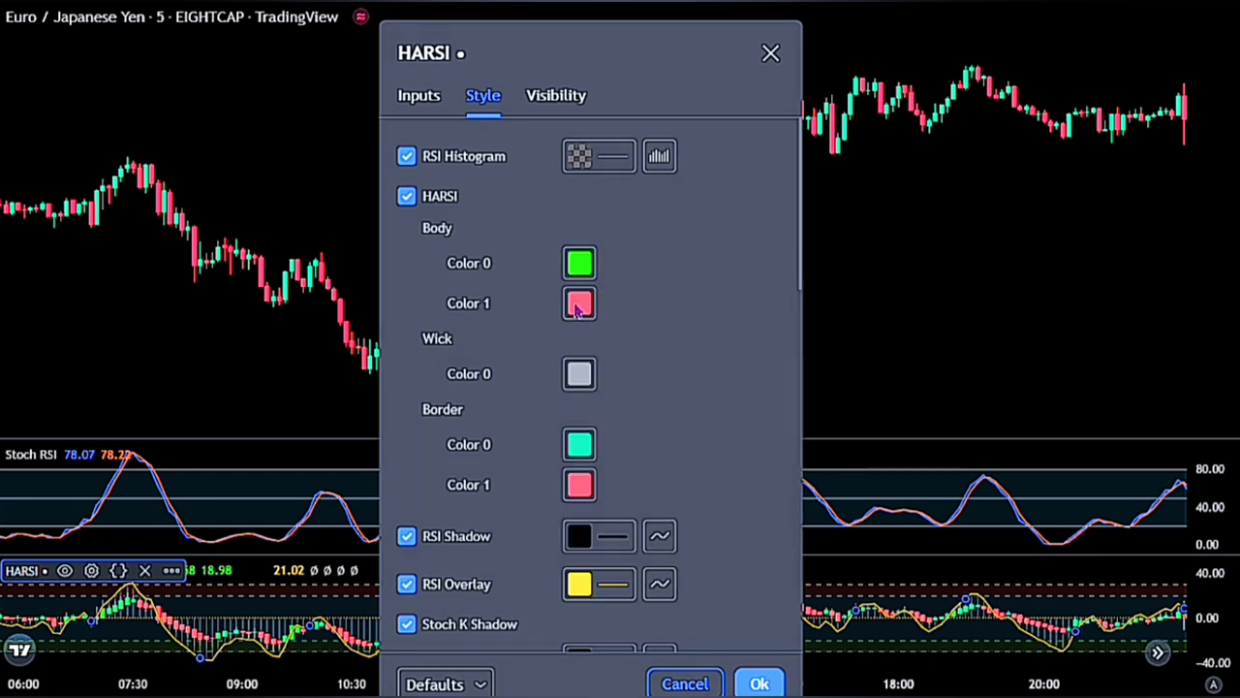
click(579, 303)
click(604, 548)
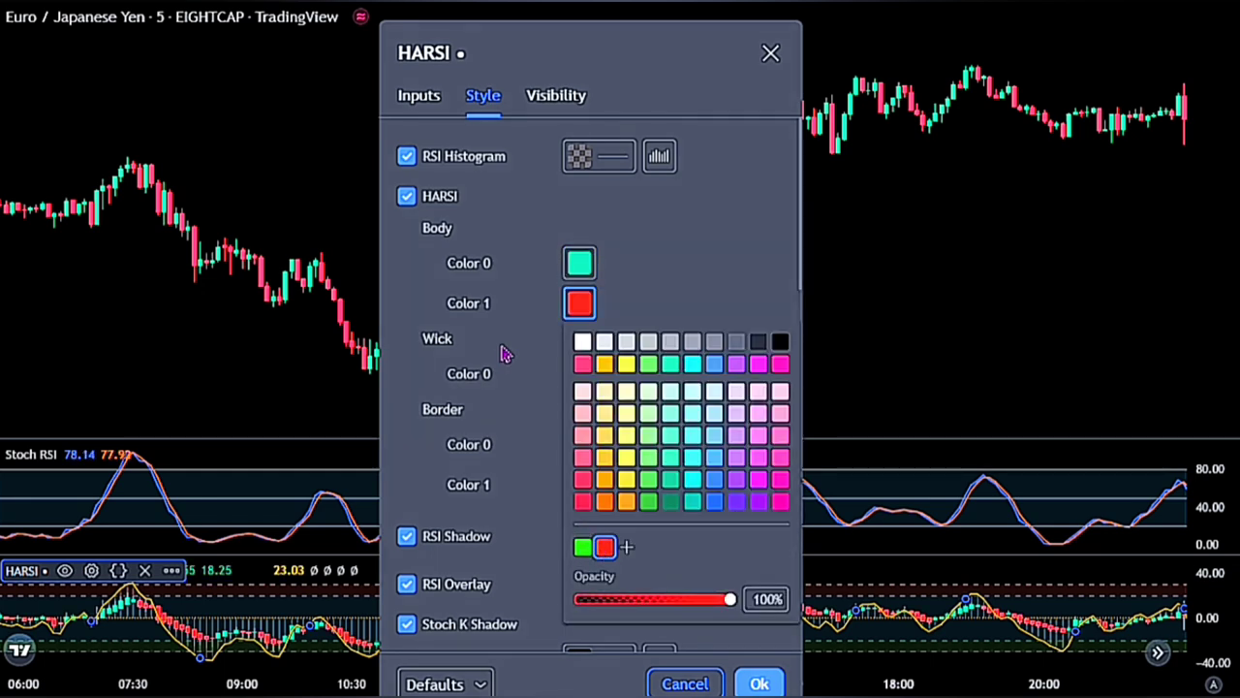
click(501, 352)
click(579, 263)
click(583, 507)
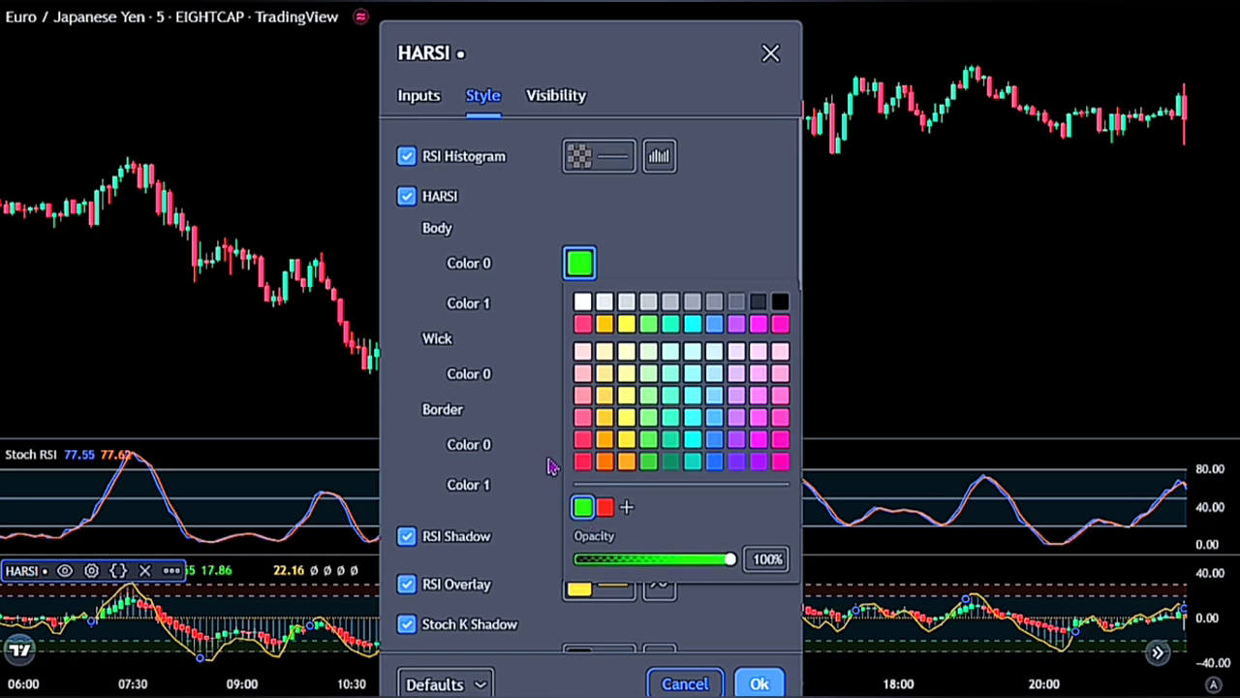
click(537, 460)
Step: Set the HARSI border Color 0 to green and border Color 1 to red
click(580, 444)
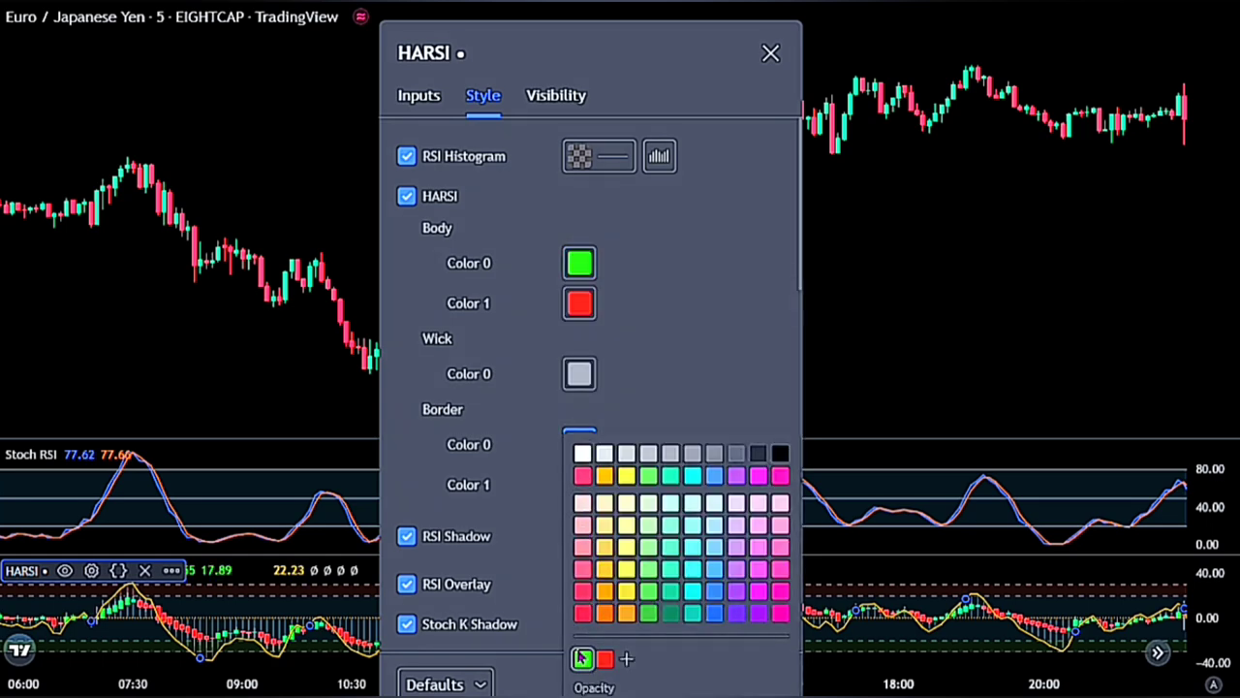
click(510, 422)
click(579, 484)
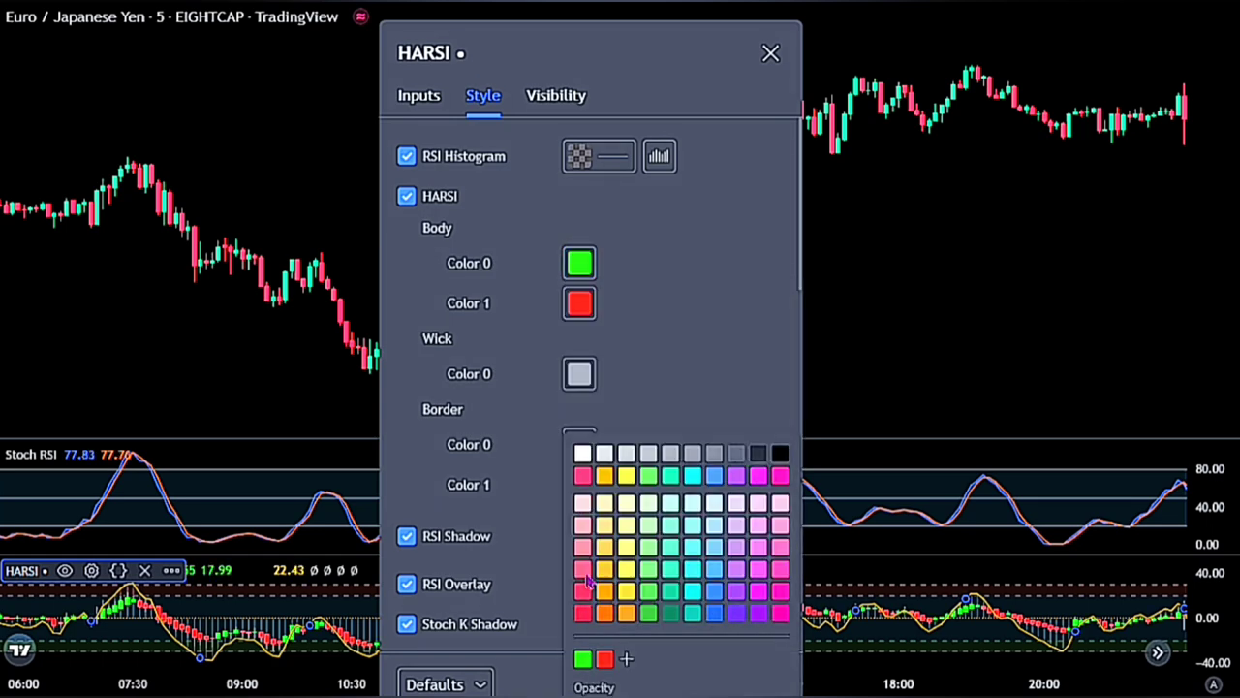
click(605, 662)
click(525, 536)
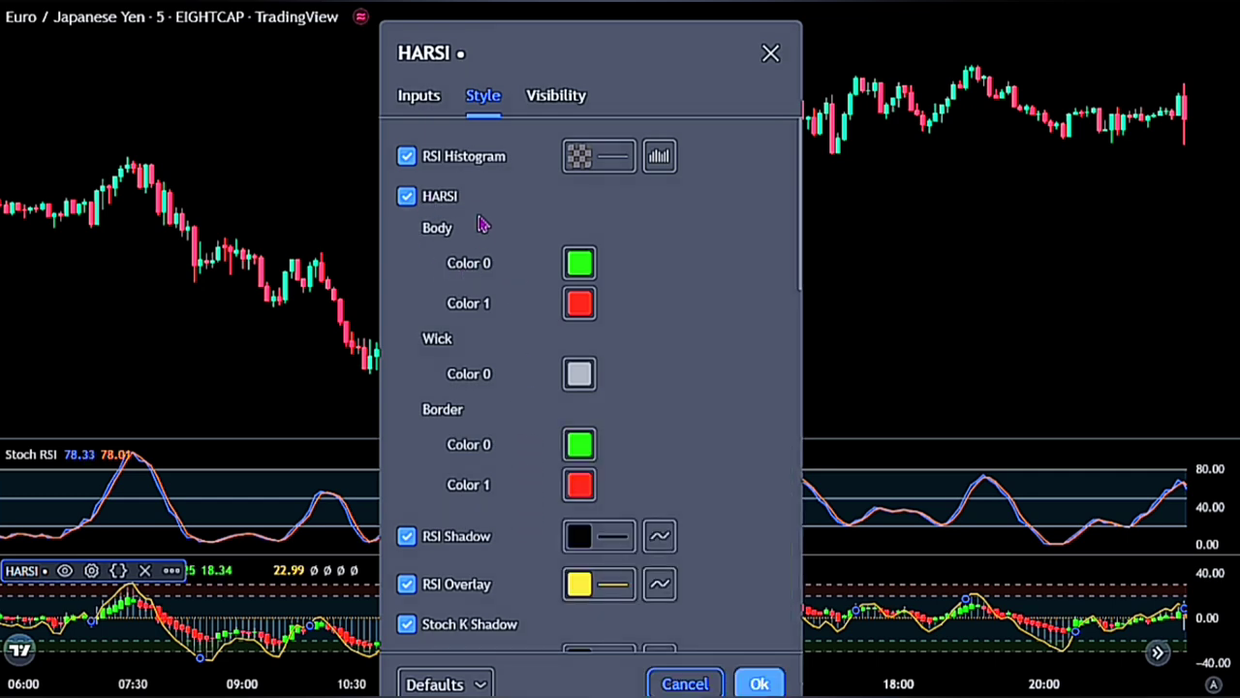
Step: Hide the RSI Histogram, Shadow, Overlay, Stoch K/D shadows and lines, OB Extreme, OB and Median
click(406, 158)
click(407, 536)
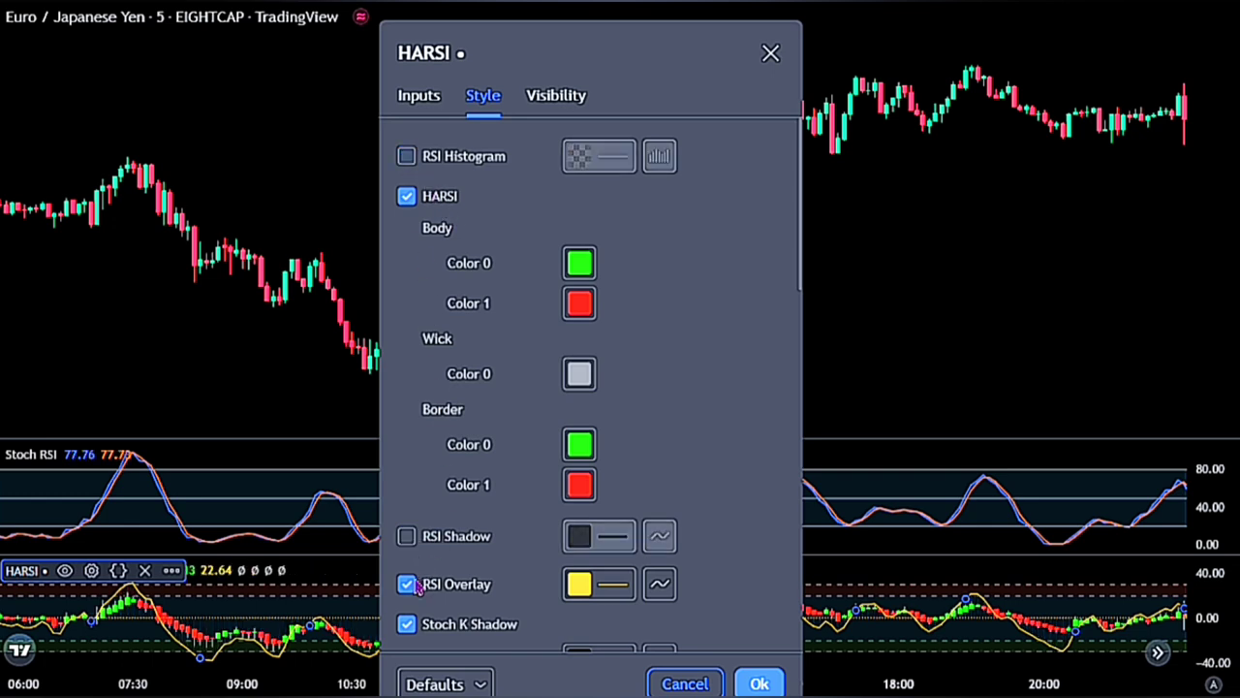
click(407, 584)
scroll(416, 587, down, 3)
click(405, 339)
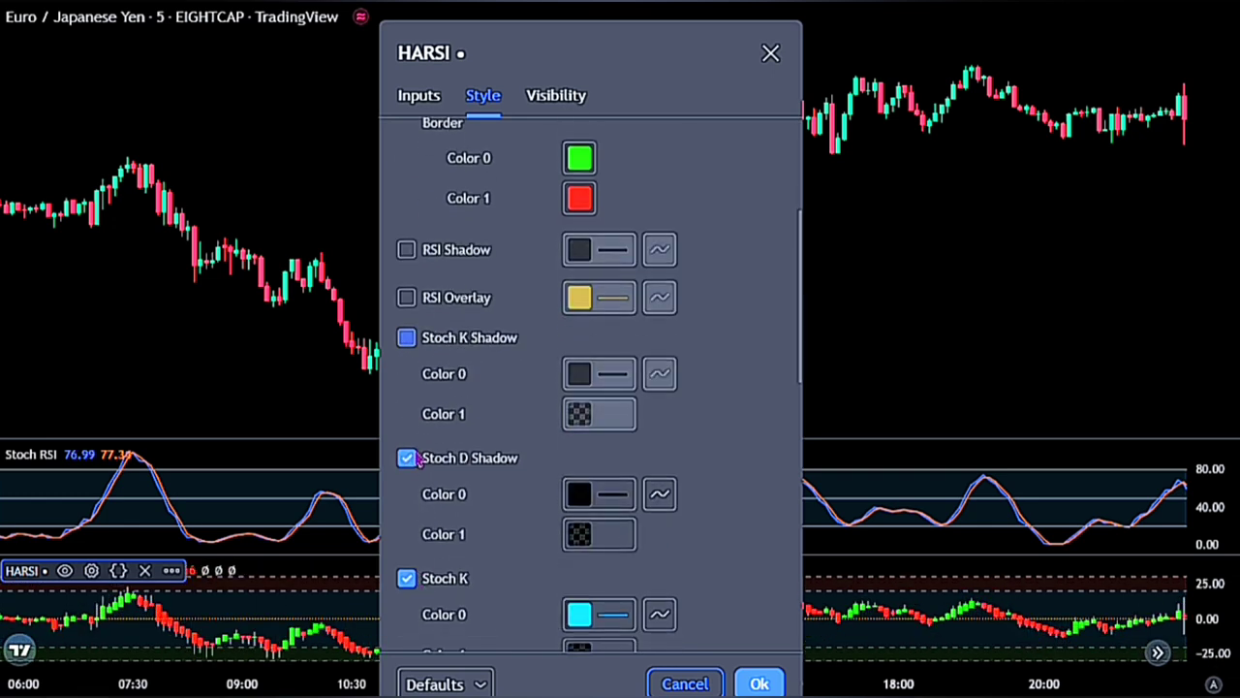
click(406, 458)
click(407, 578)
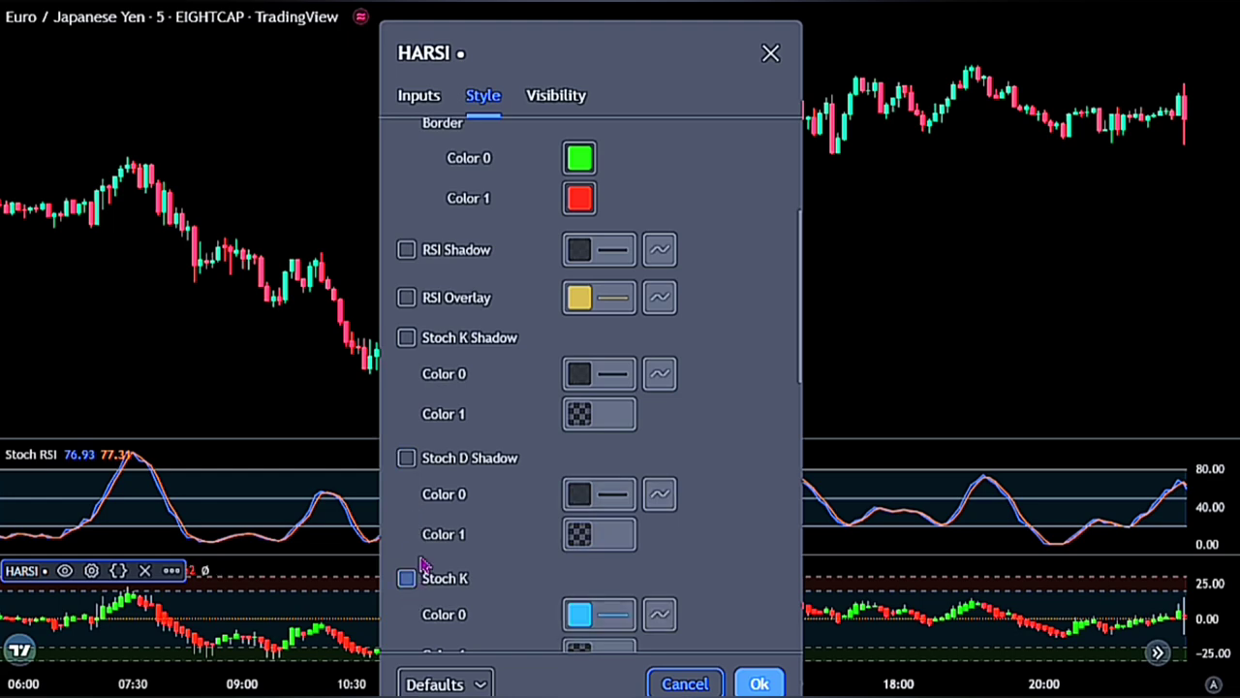
scroll(411, 586, down, 3)
click(406, 411)
click(406, 539)
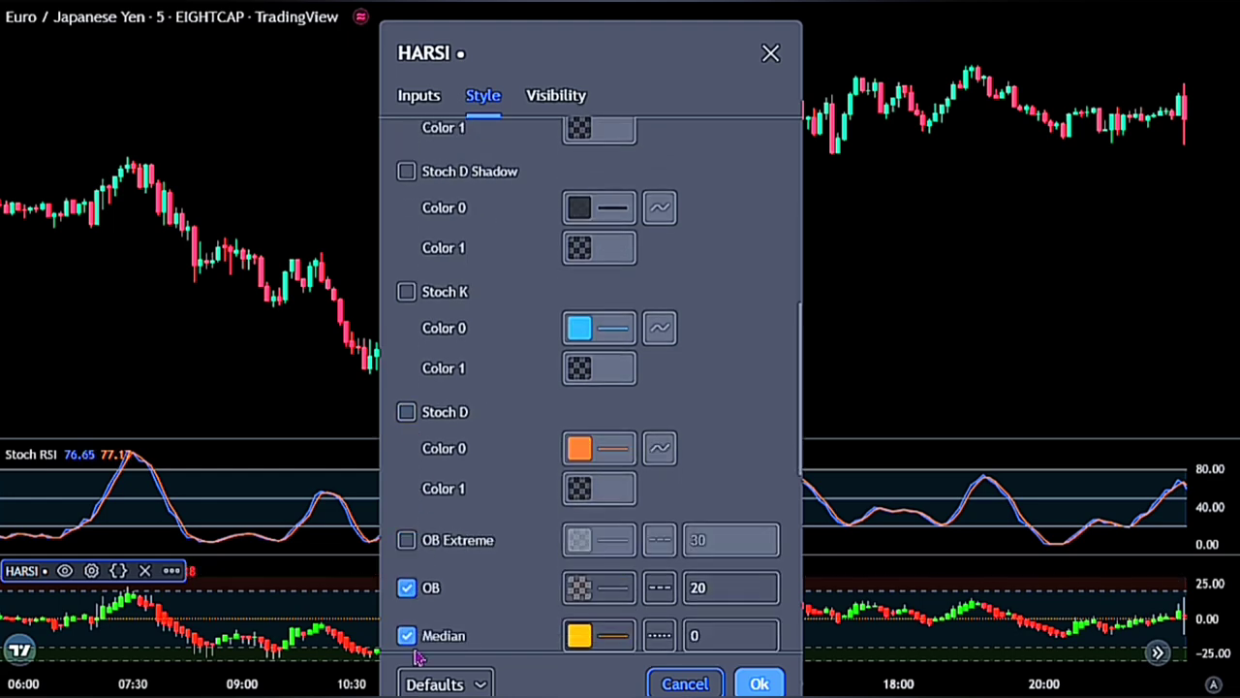
click(406, 587)
click(406, 635)
Step: Hide the OS, OS Extreme levels and all background fills, then apply the HARSI changes
scroll(436, 575, down, 4)
scroll(436, 575, down, 1)
click(406, 300)
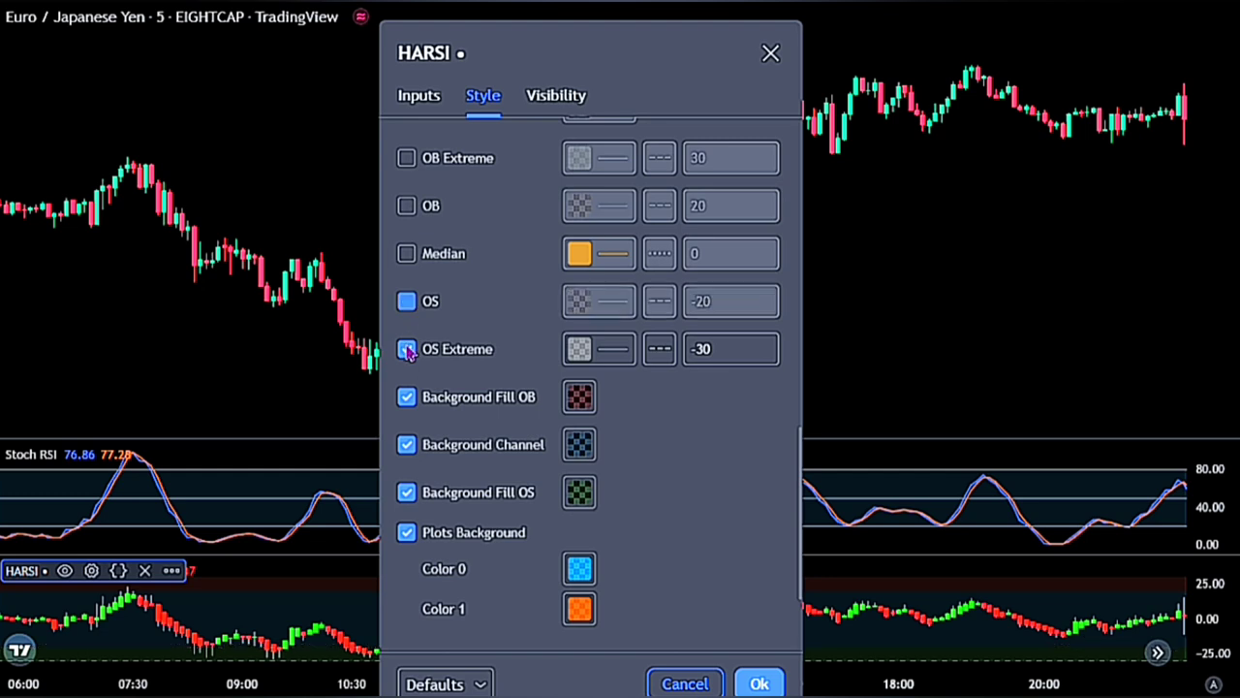
click(406, 349)
click(406, 396)
click(406, 444)
click(406, 493)
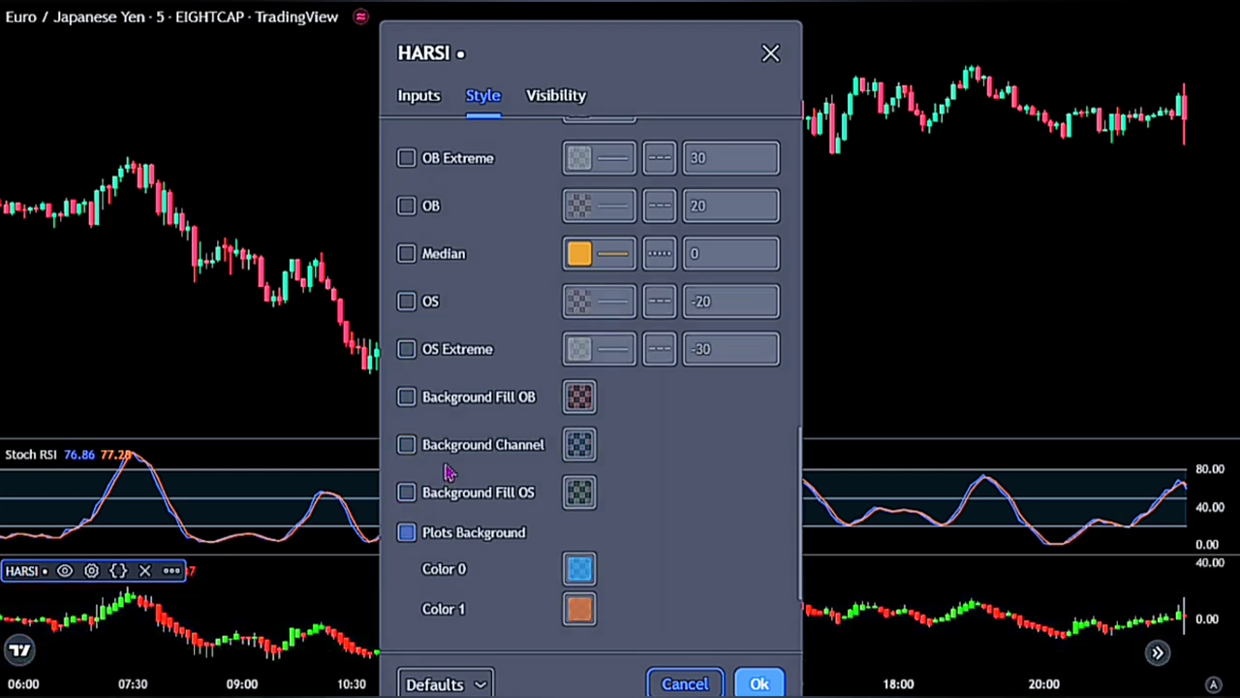
scroll(502, 530, down, 2)
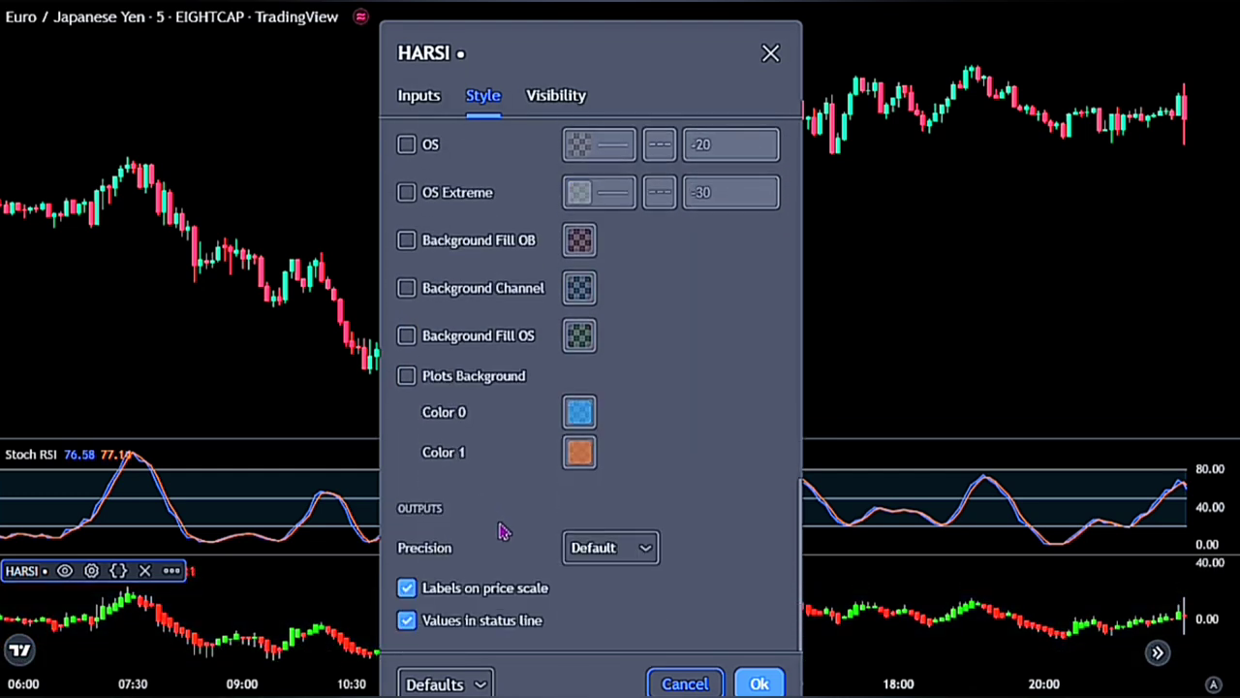
click(755, 686)
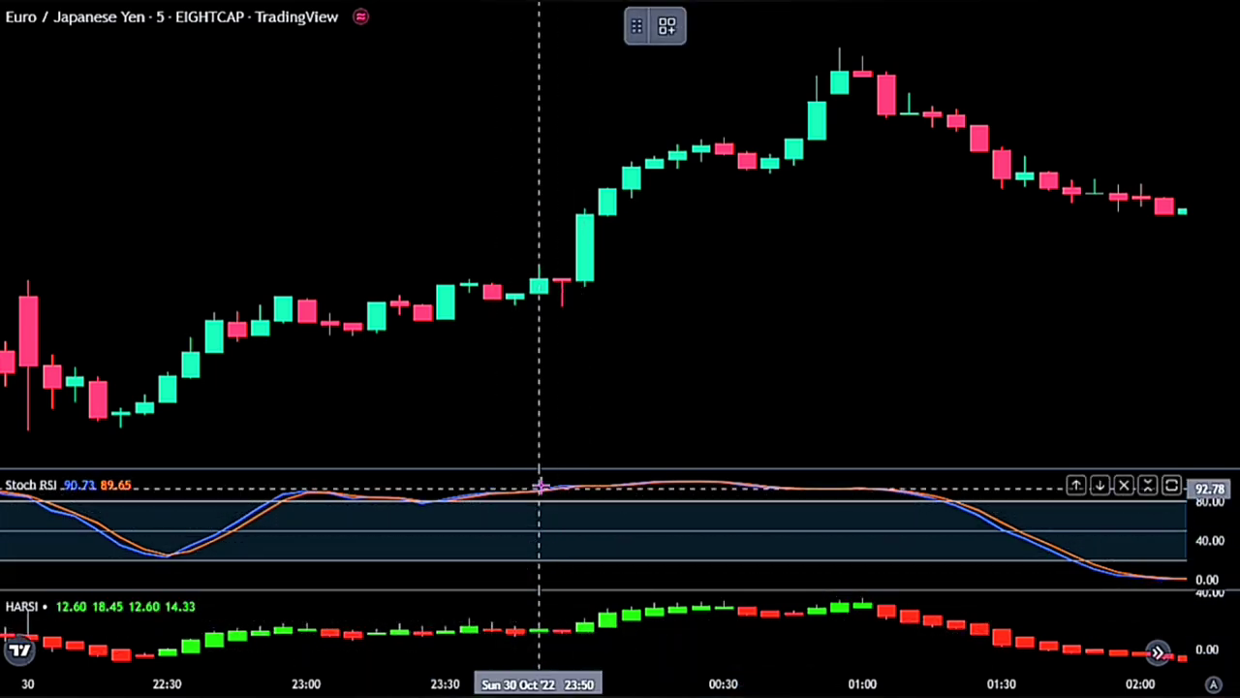
Step: Draw the first winning Long Position box, lowering its stop, raising its target and extending it
click(538, 262)
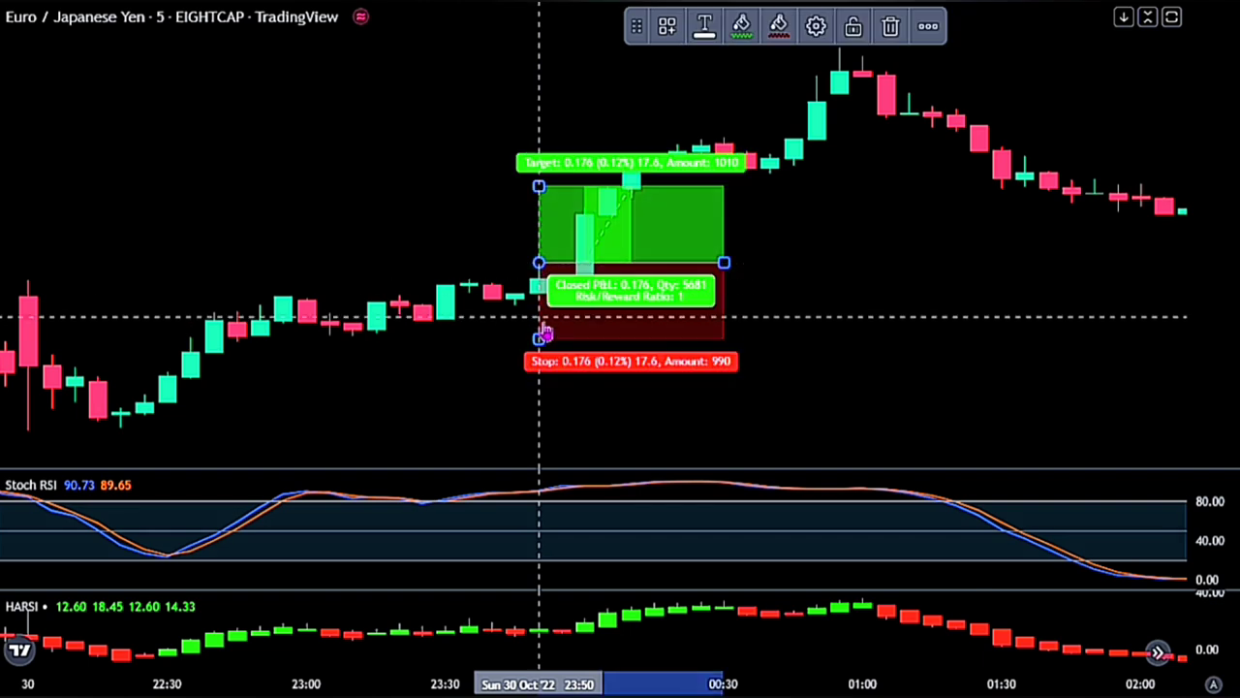
drag(538, 340, 539, 330)
drag(539, 184, 564, 126)
drag(724, 263, 839, 248)
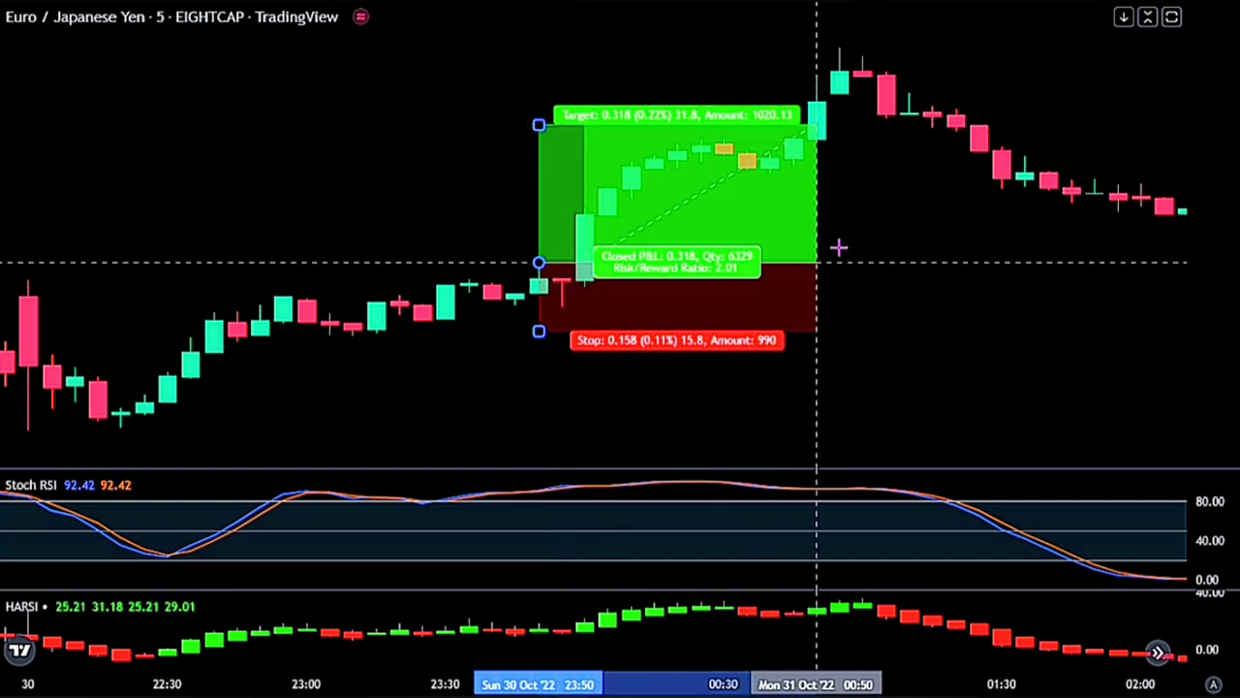
Step: Draw a second winning Long Position box at an earlier candle, tightening stop and raising target
click(376, 296)
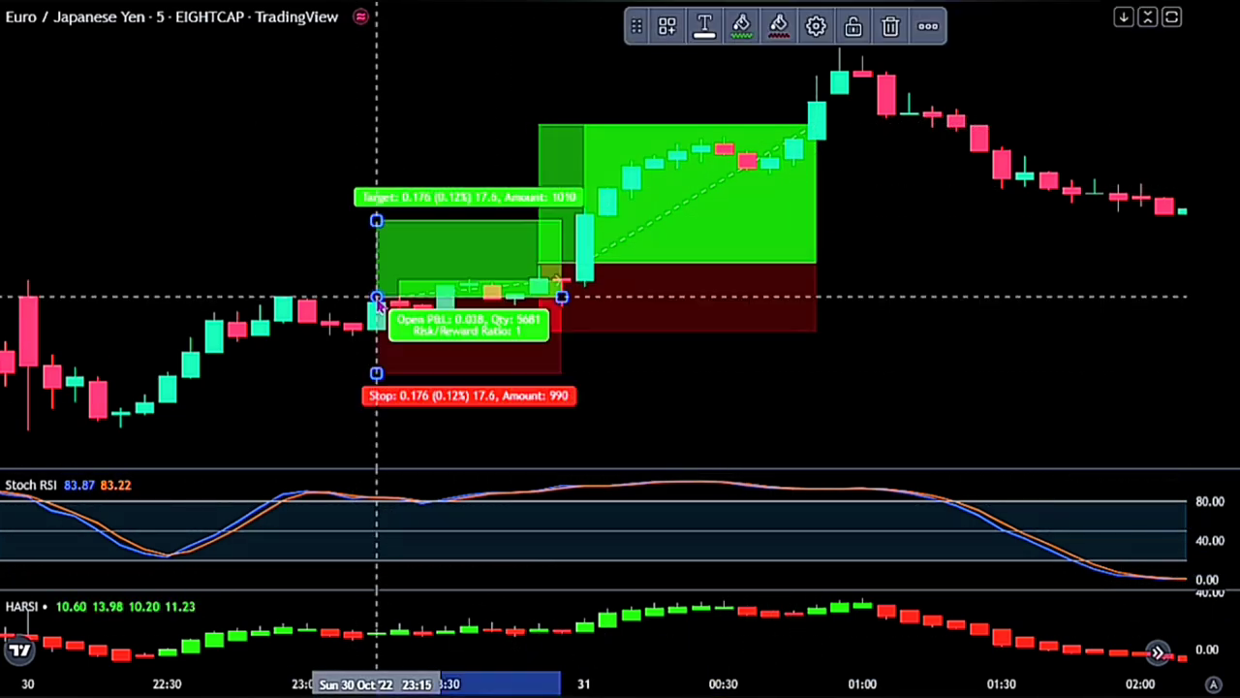
drag(378, 375, 377, 337)
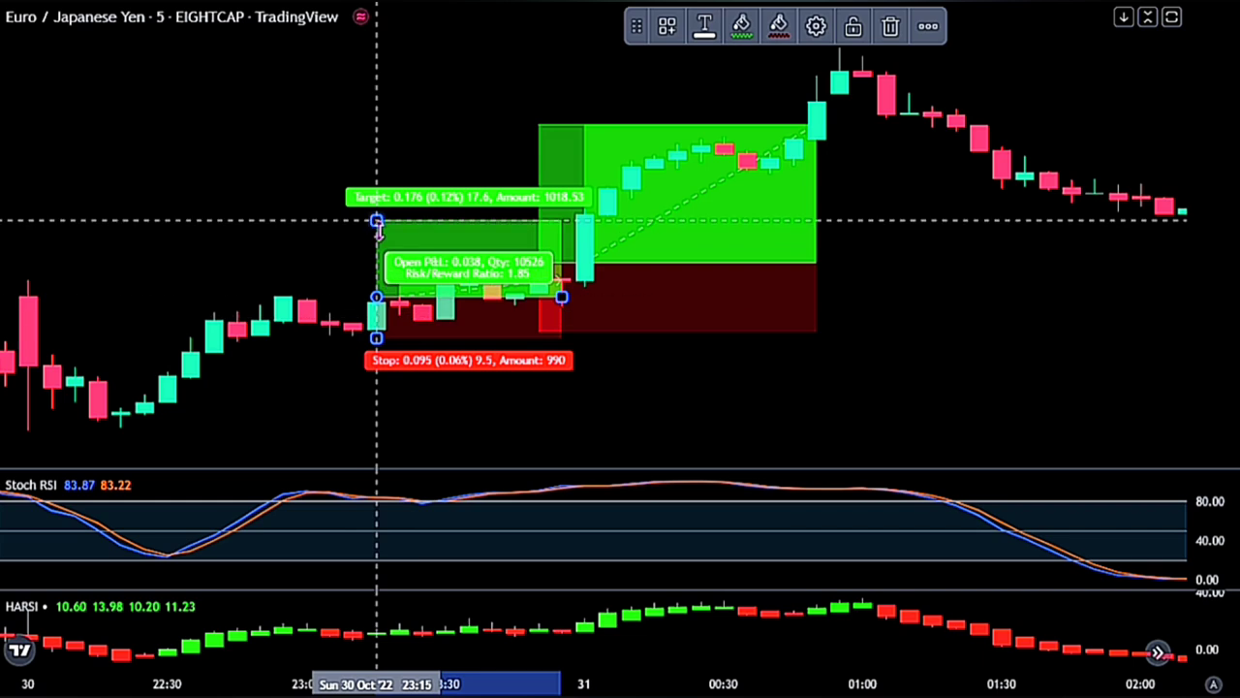
drag(377, 221, 377, 175)
drag(562, 295, 669, 307)
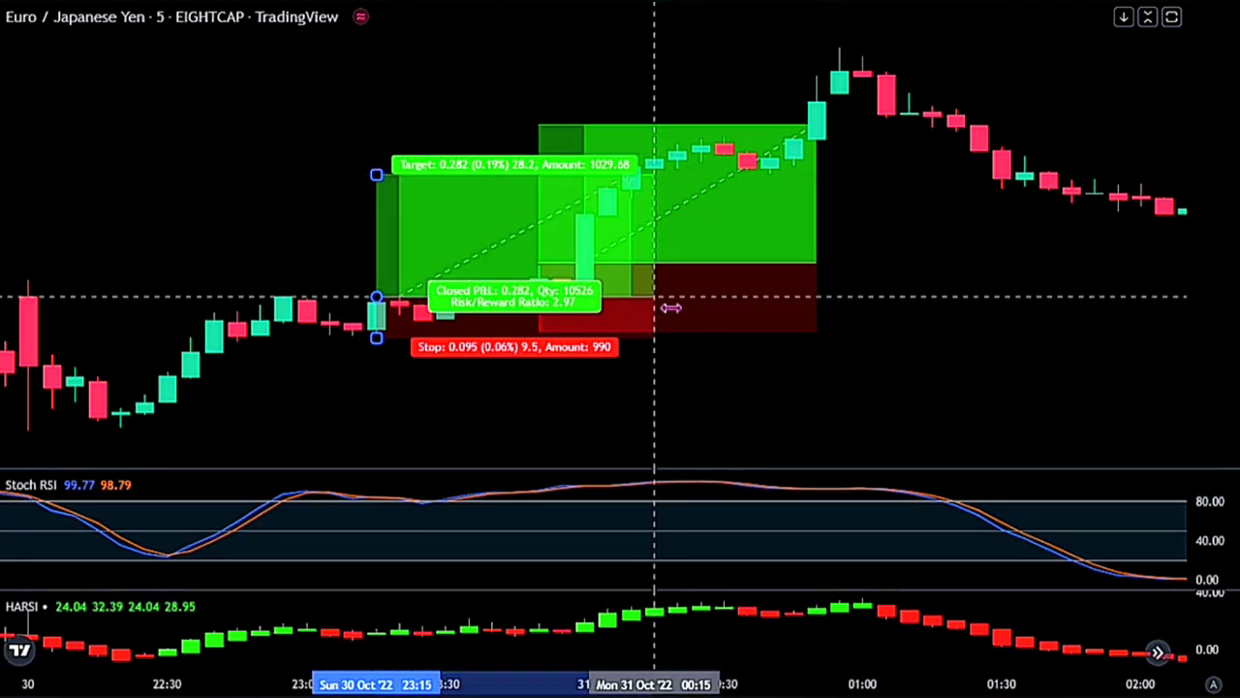
click(925, 346)
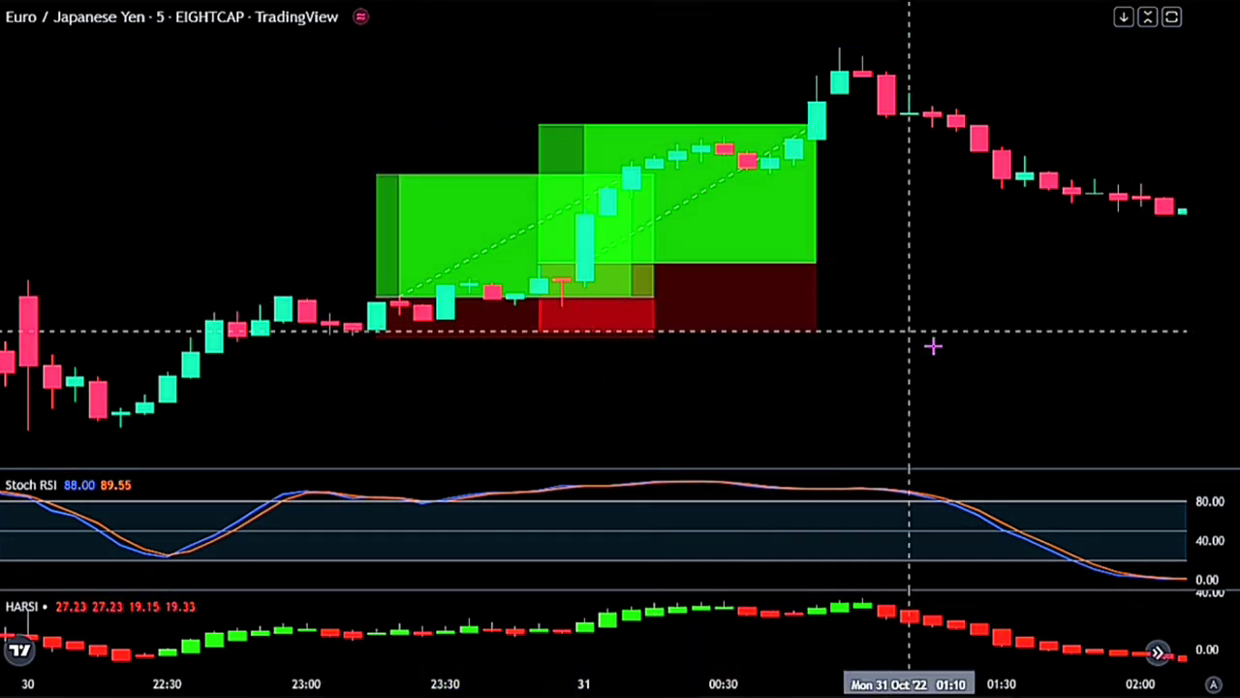
click(781, 328)
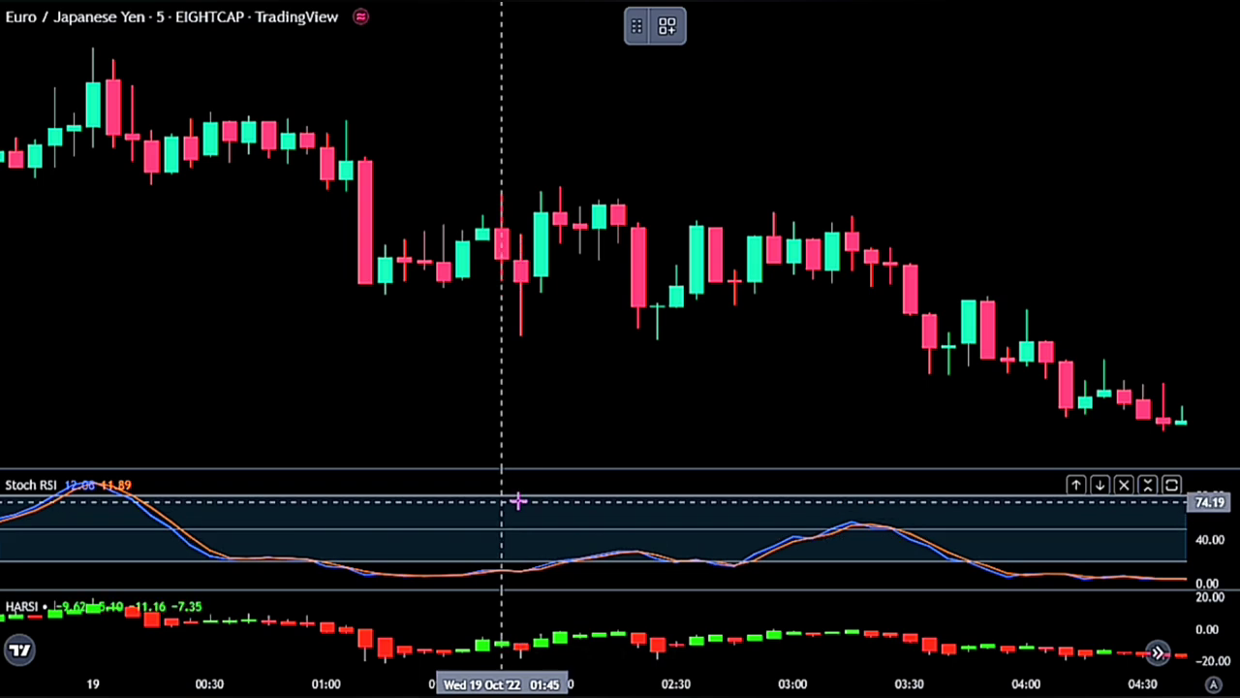
Step: Draw a 2:1 short at the 19 Oct 01:50 candle, extended until price hits the target
click(521, 338)
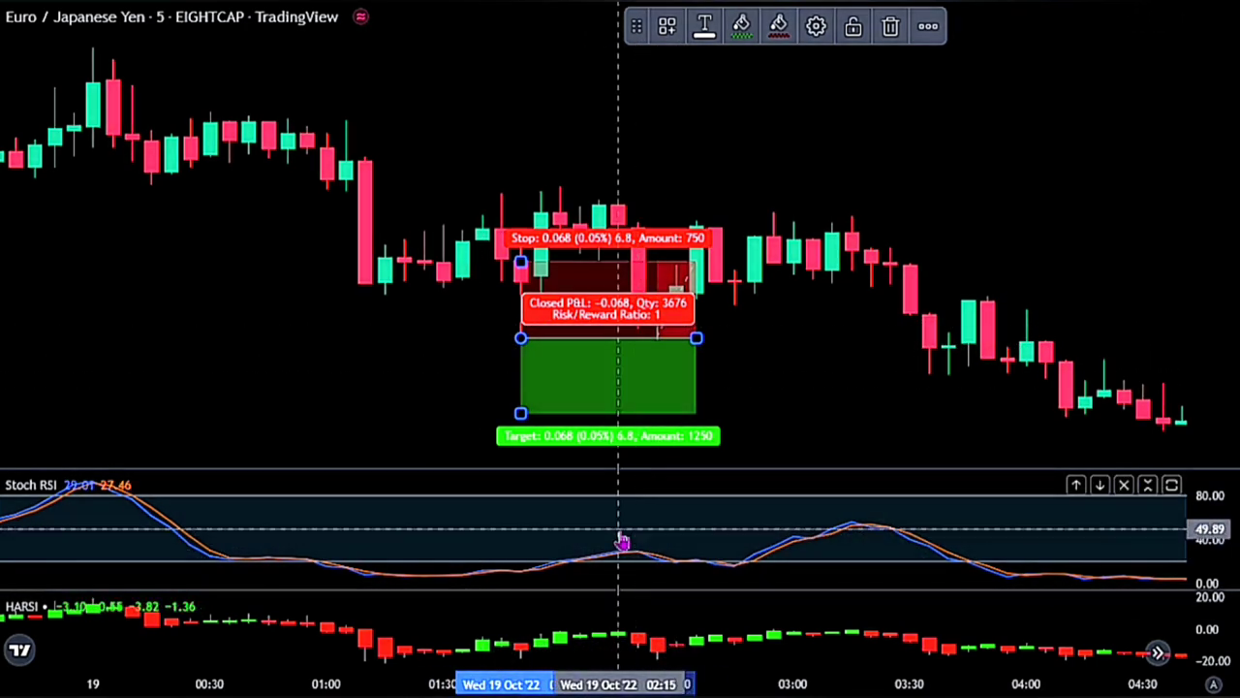
click(523, 265)
drag(523, 265, 521, 192)
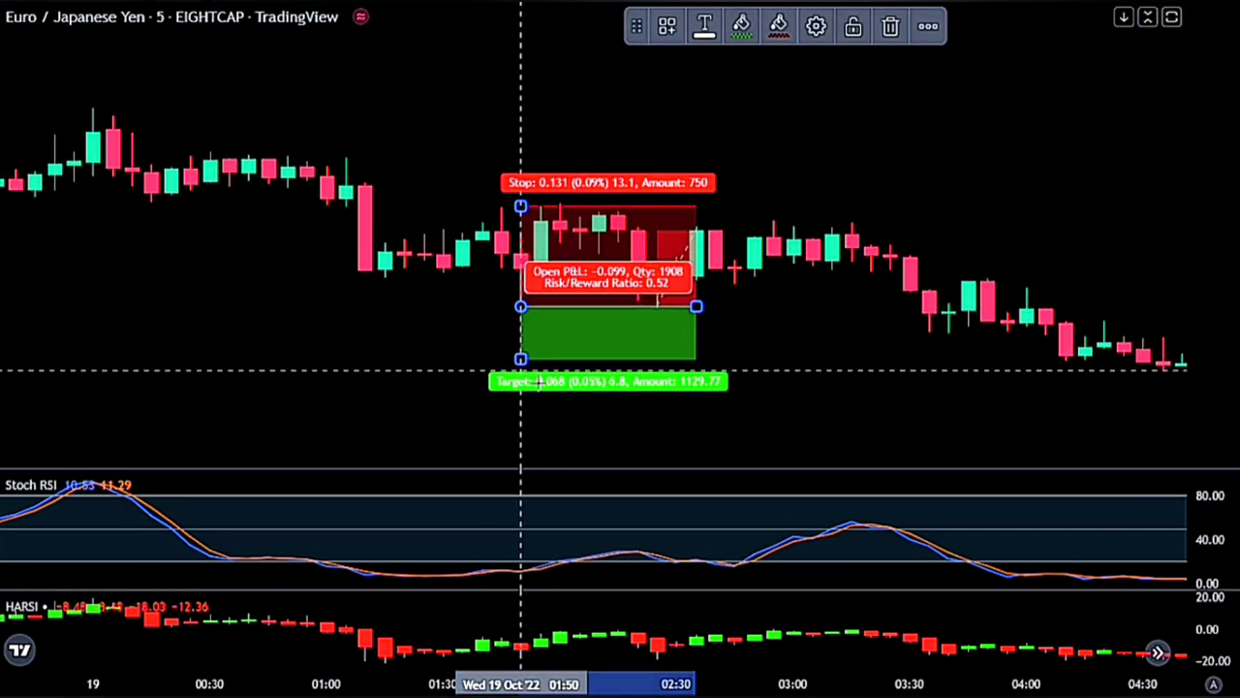
drag(524, 360, 540, 410)
drag(695, 284, 988, 281)
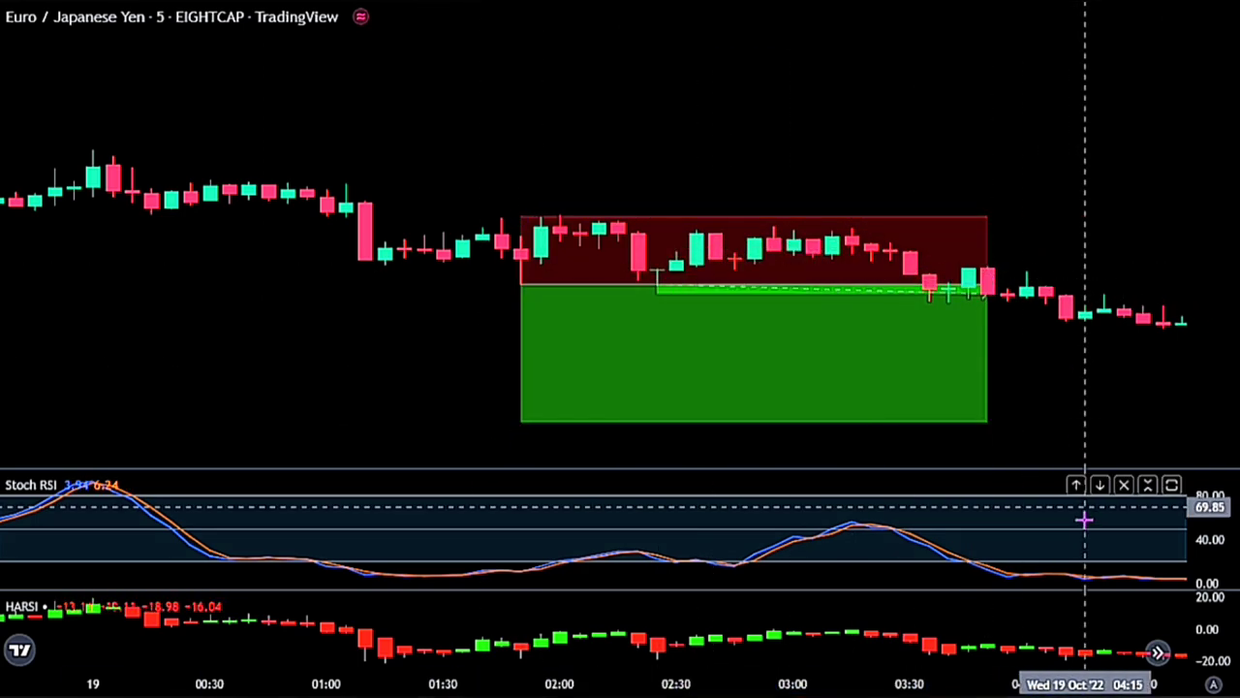
drag(1083, 514, 927, 282)
scroll(991, 274, right, 10)
drag(538, 284, 1071, 286)
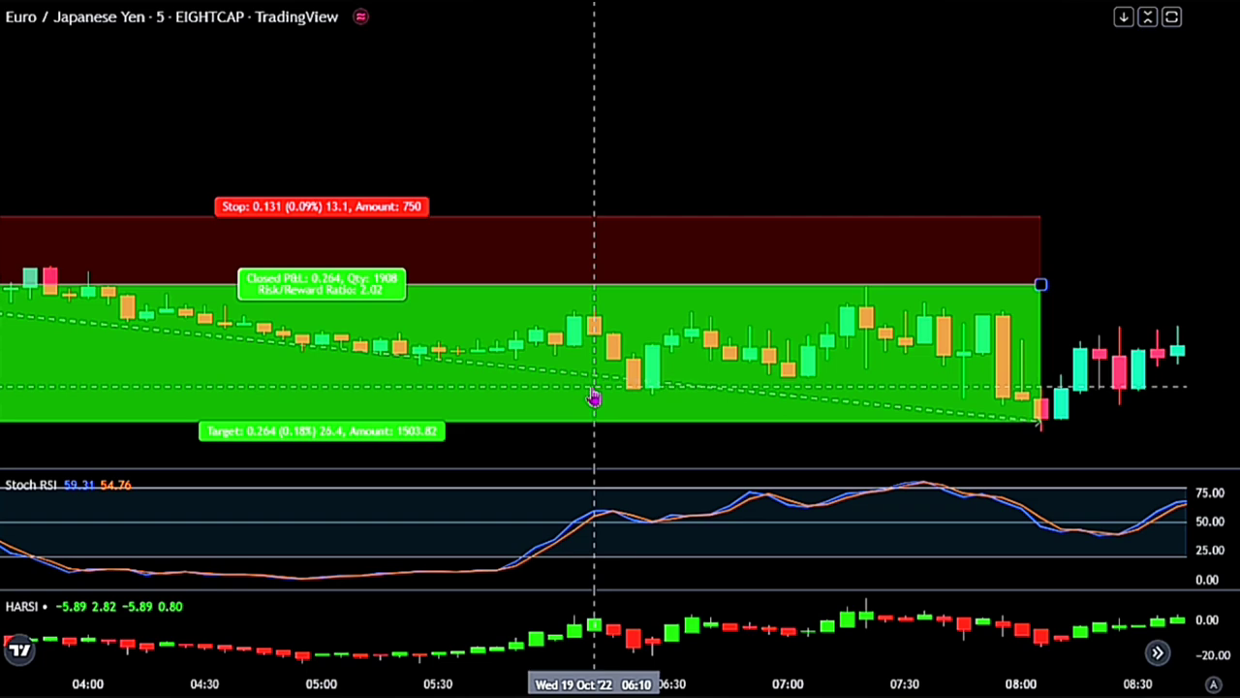
click(530, 184)
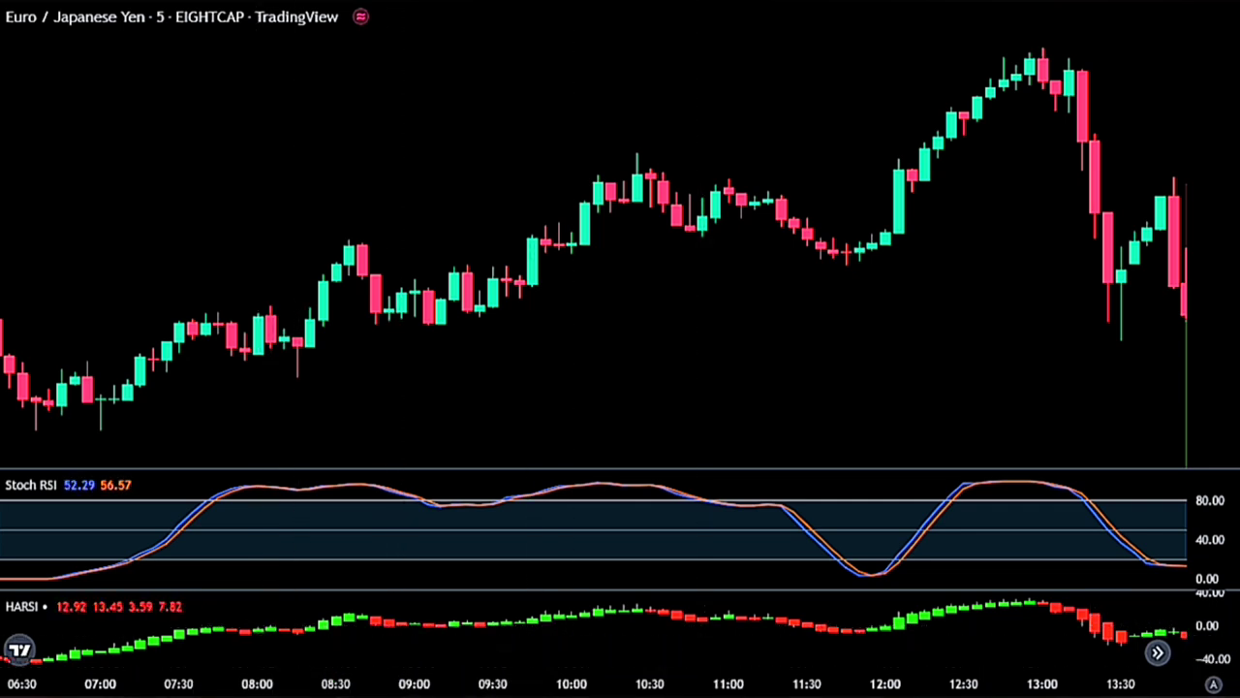
Step: Draw a long at the 27 Oct 08:00 candle with stop below the lows and a higher, extended target
click(258, 313)
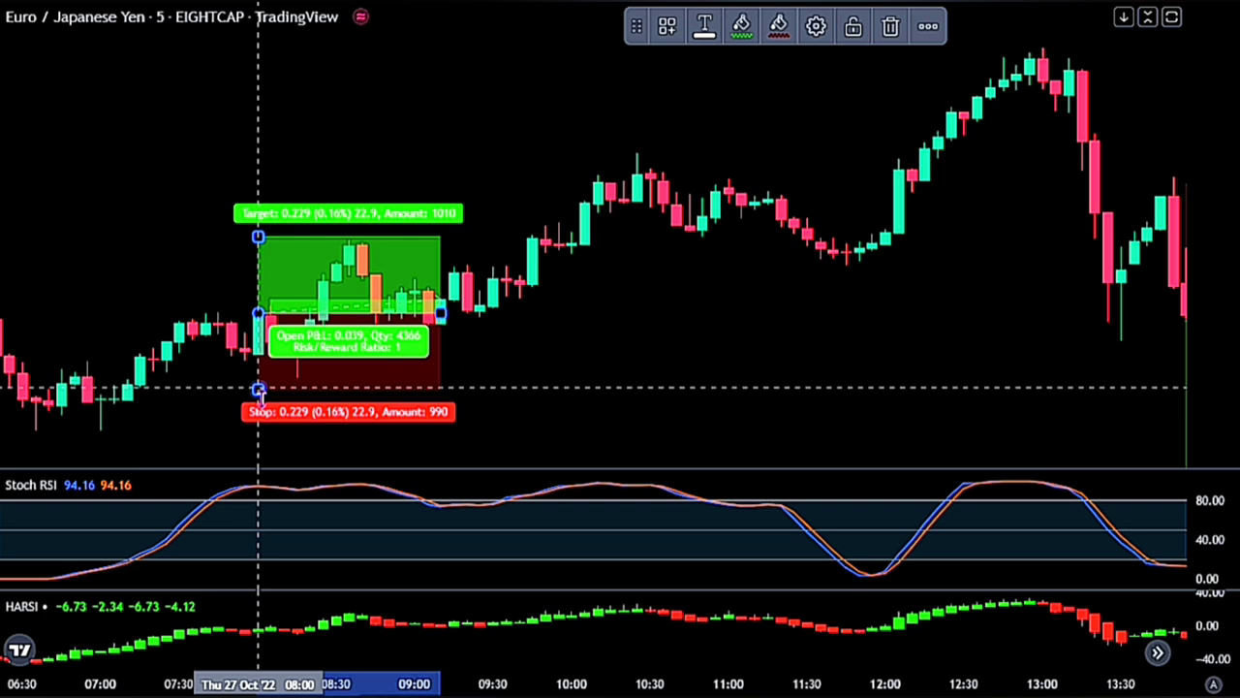
drag(259, 399, 260, 427)
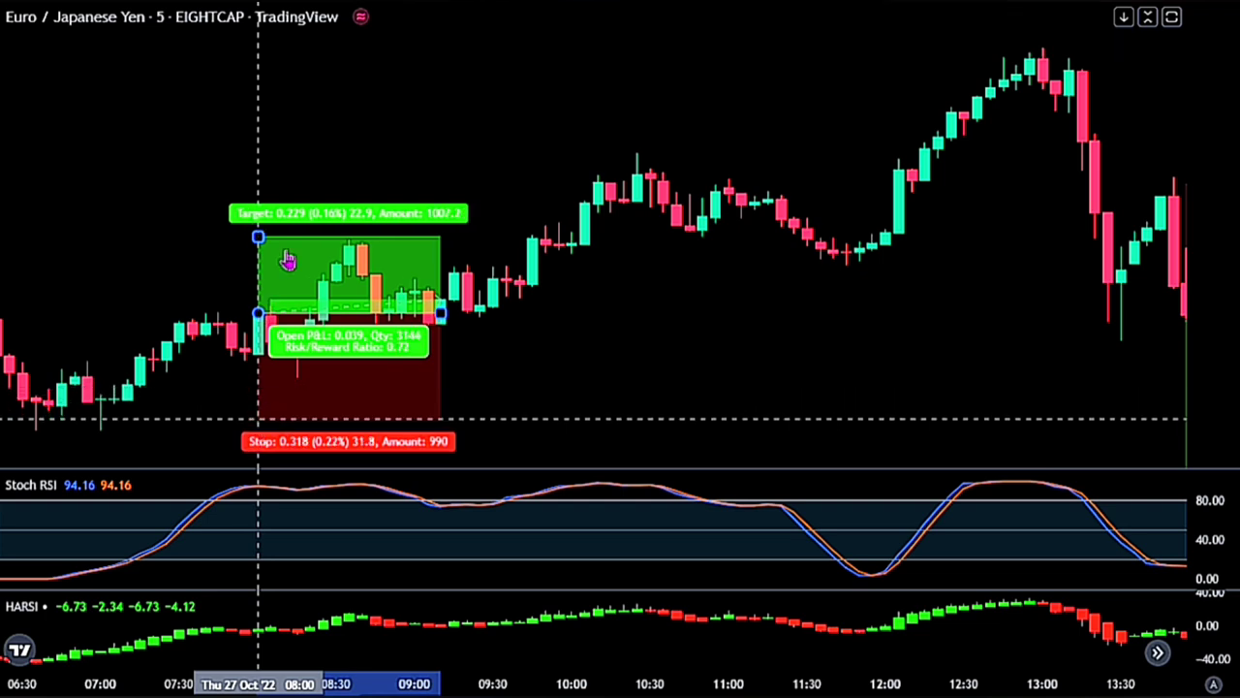
drag(258, 236, 257, 97)
drag(465, 340, 1075, 339)
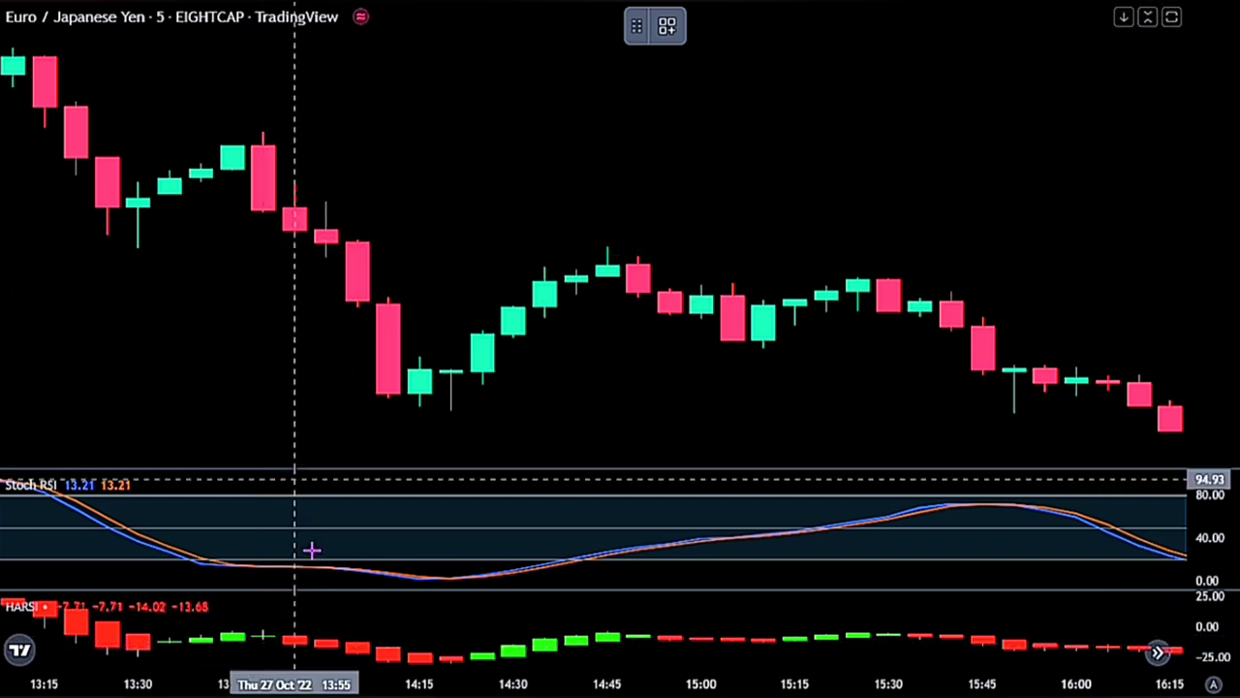
Step: Draw a 2:1 short at the 27 Oct 13:55 candle, stretching the box until the target is reached
click(296, 238)
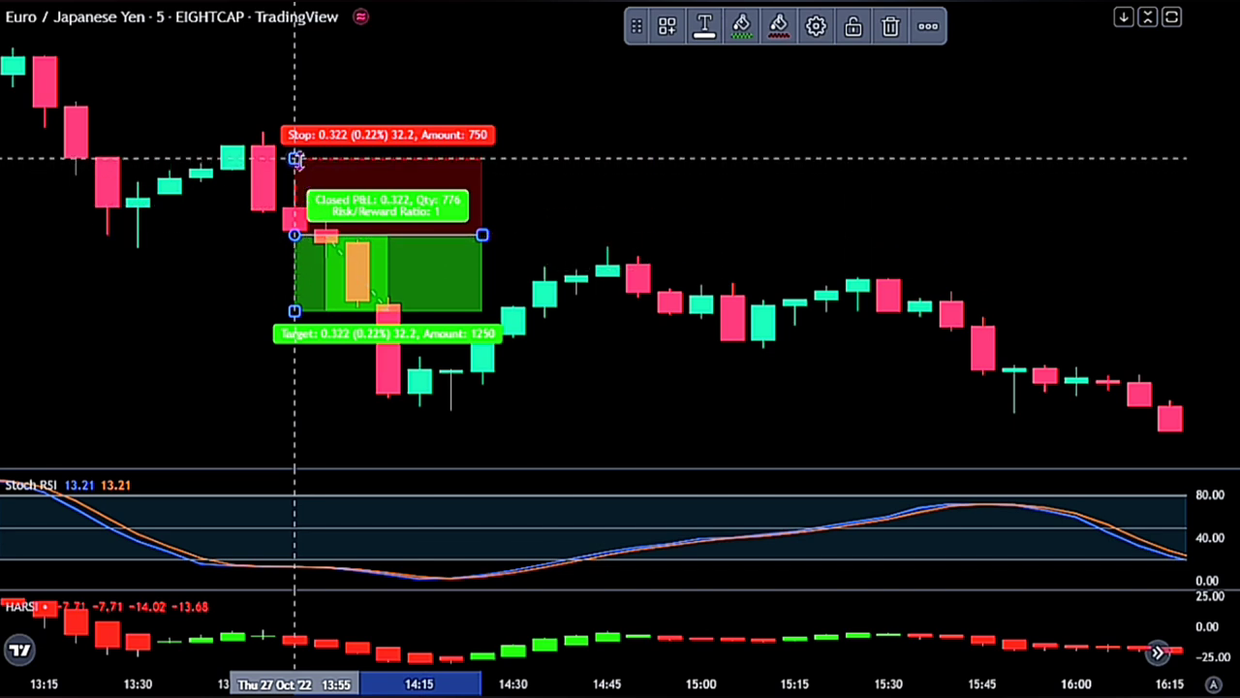
drag(295, 161, 295, 133)
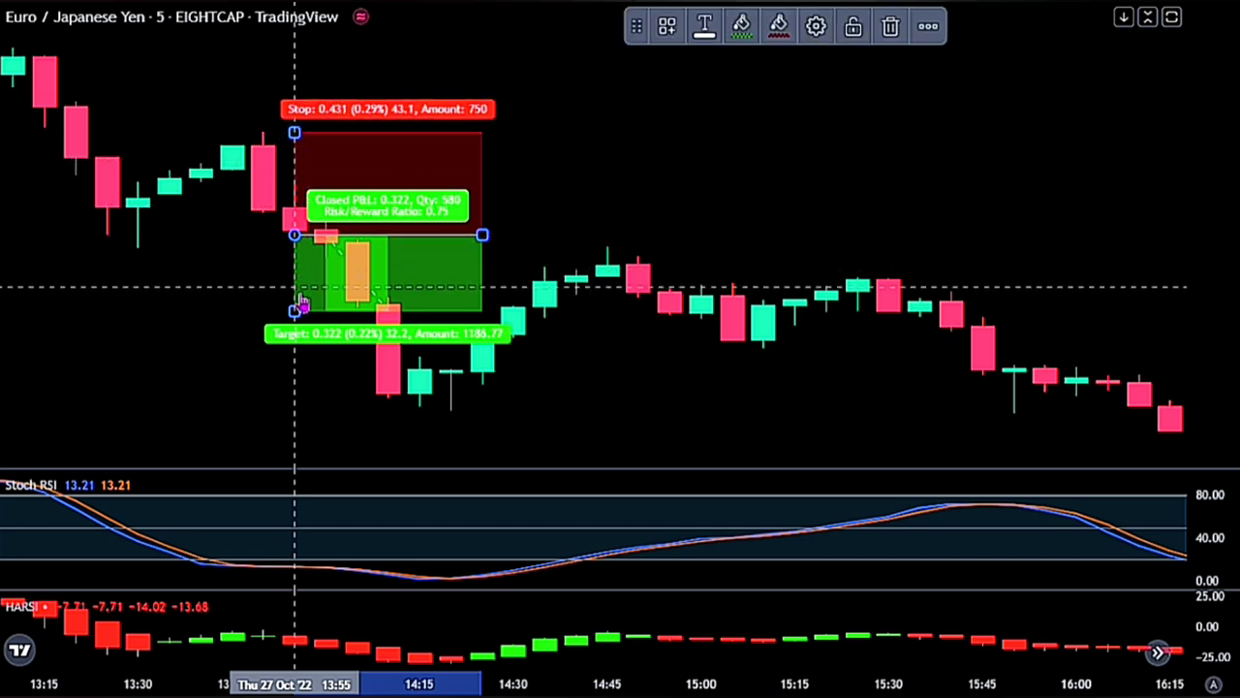
mouse_move(294, 311)
mouse_down()
mouse_move(294, 393)
mouse_move(331, 453)
mouse_up()
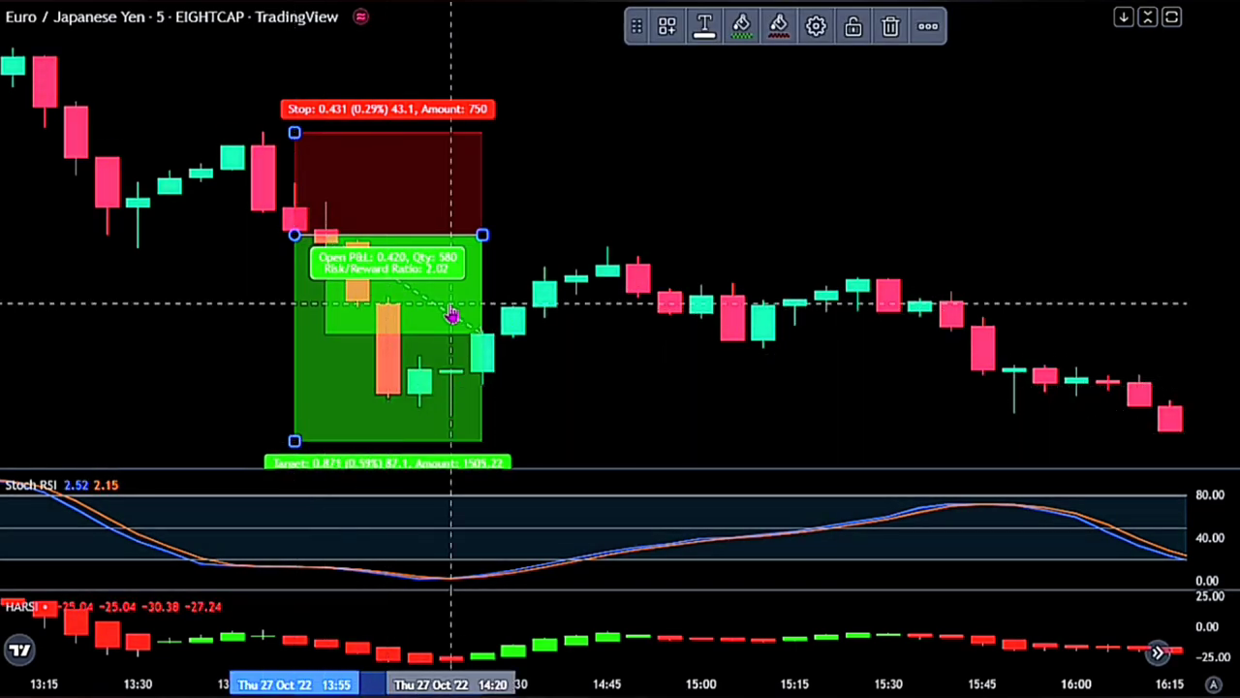
drag(482, 237, 1169, 234)
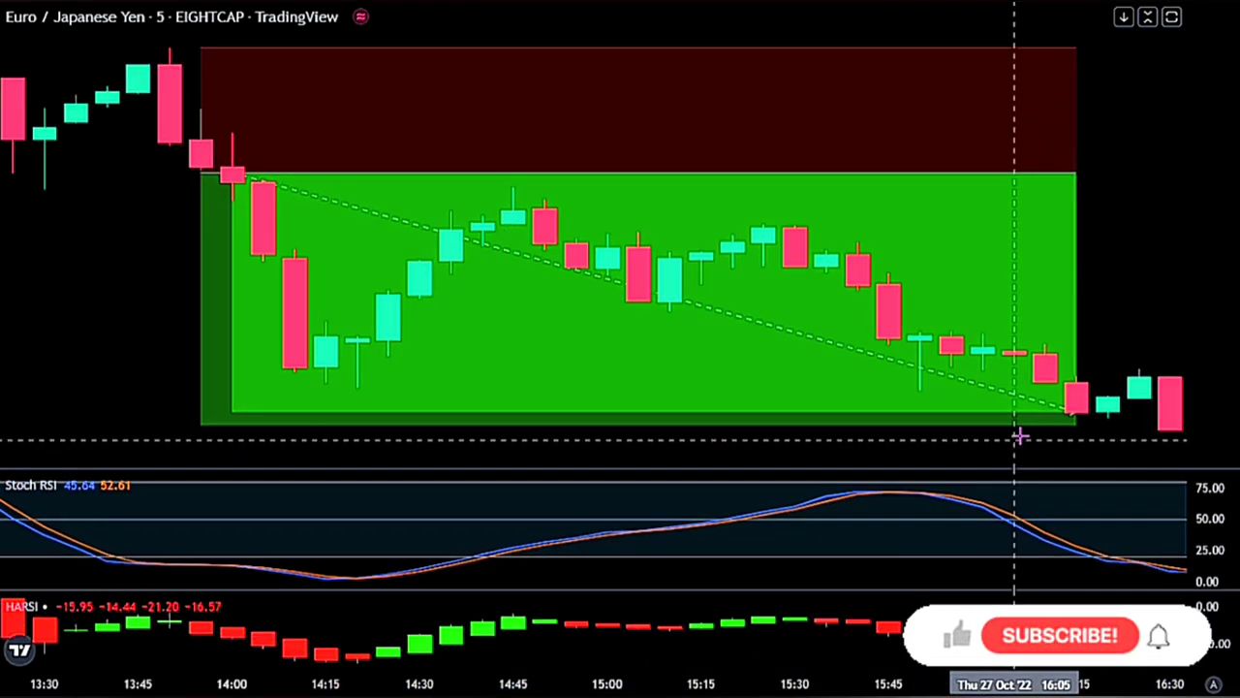
drag(1134, 182, 1139, 184)
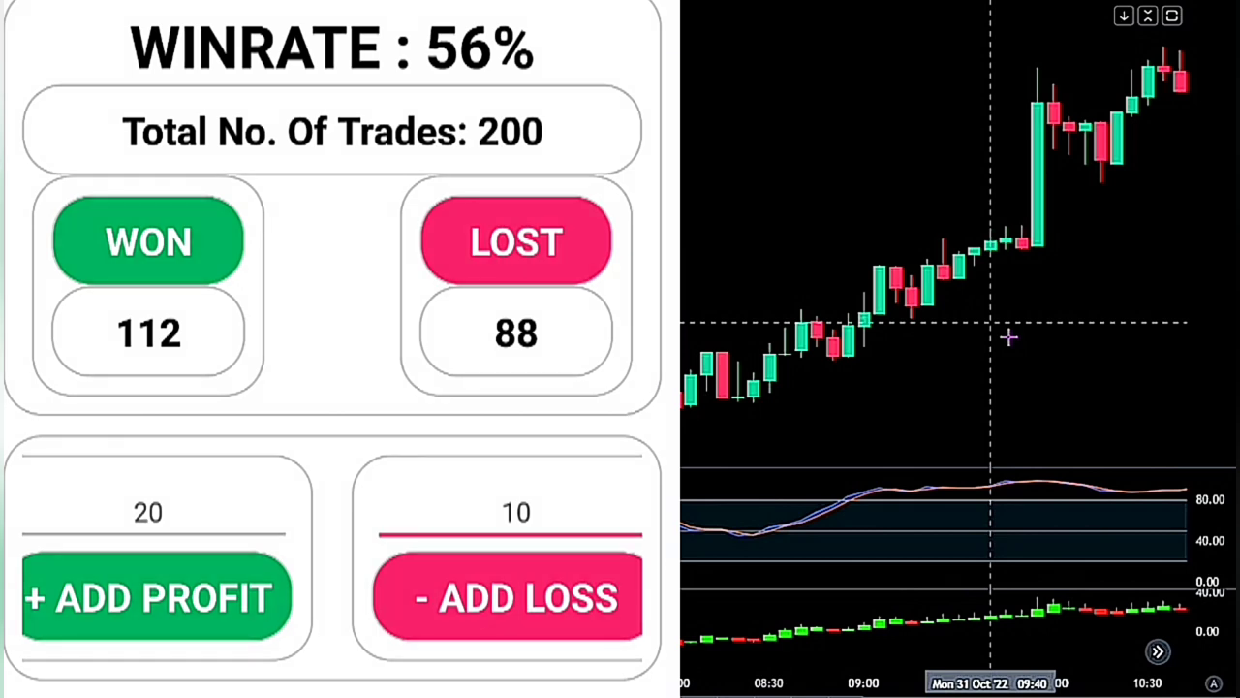
Step: Scroll the tracker to the 56% winrate, 2360 balance from 1000, and the balance graph
scroll(331, 349, down, 4)
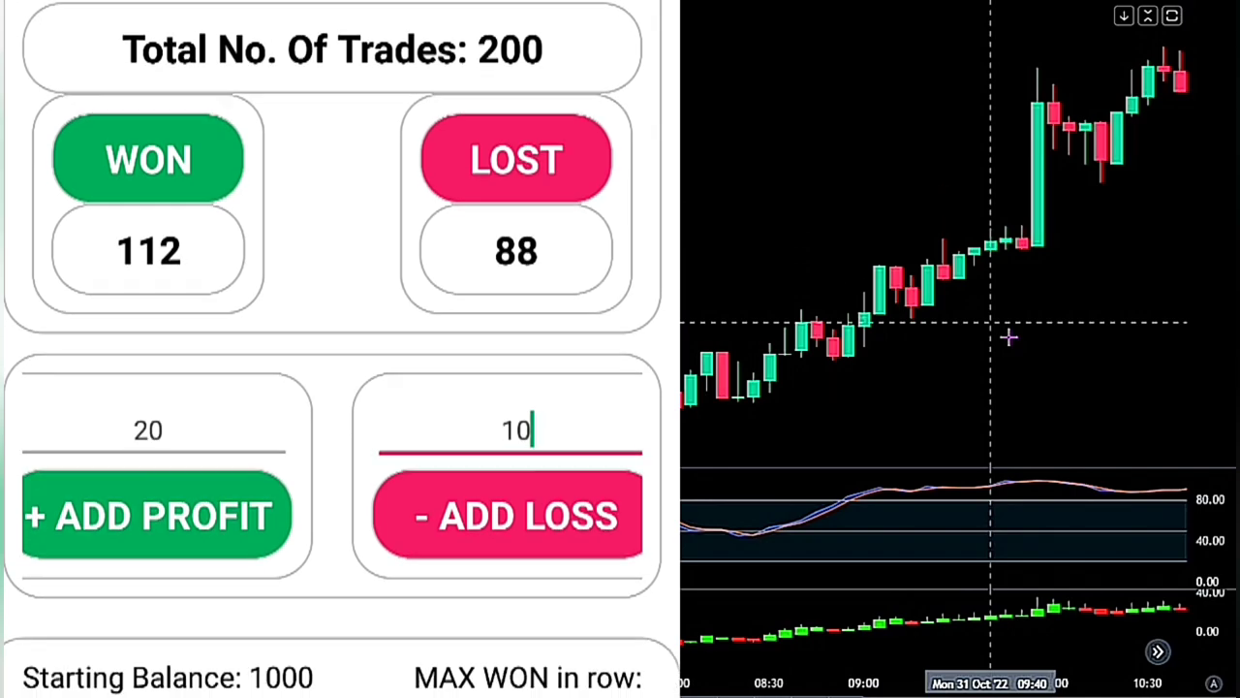
scroll(341, 349, down, 3)
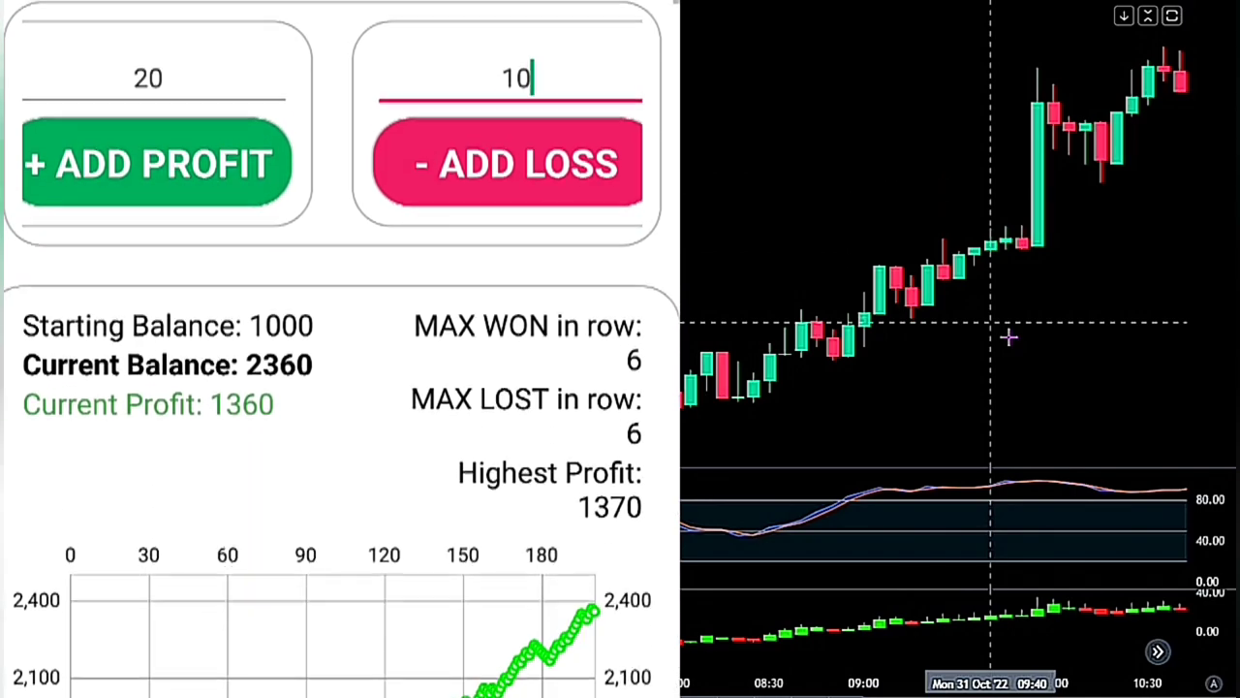
scroll(341, 349, down, 1)
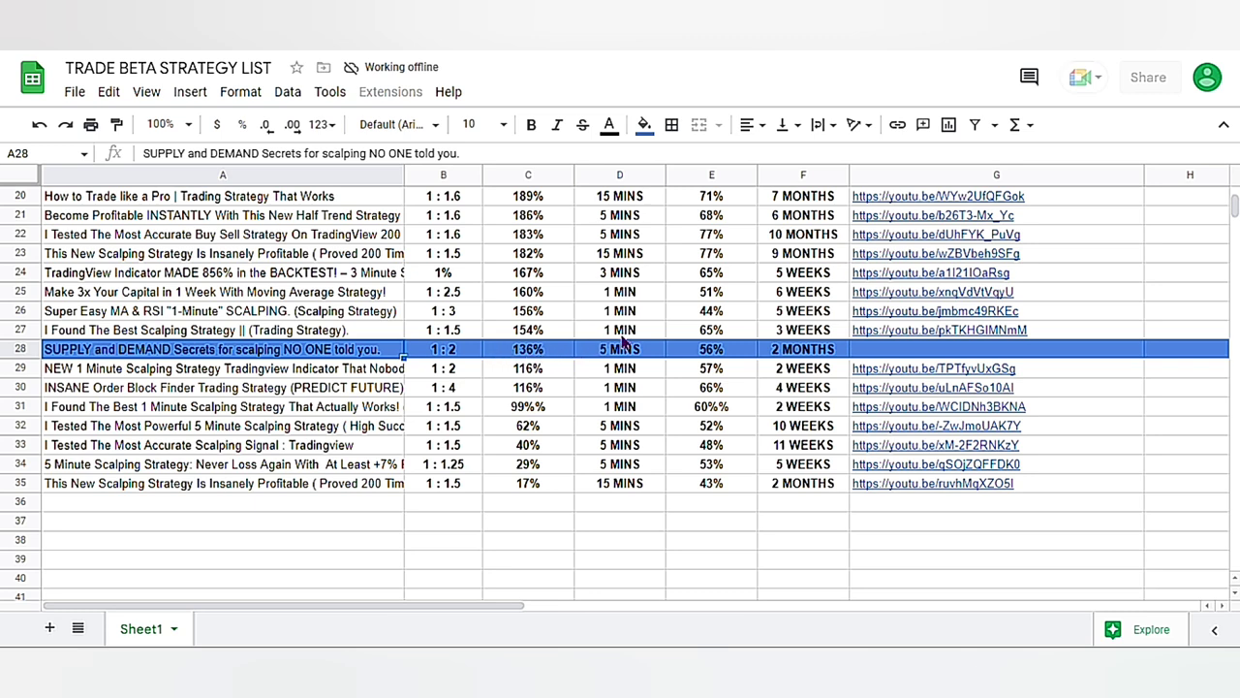
Step: Scroll the strategy list back up to row 1 so the column headings show
scroll(620, 349, up, 5)
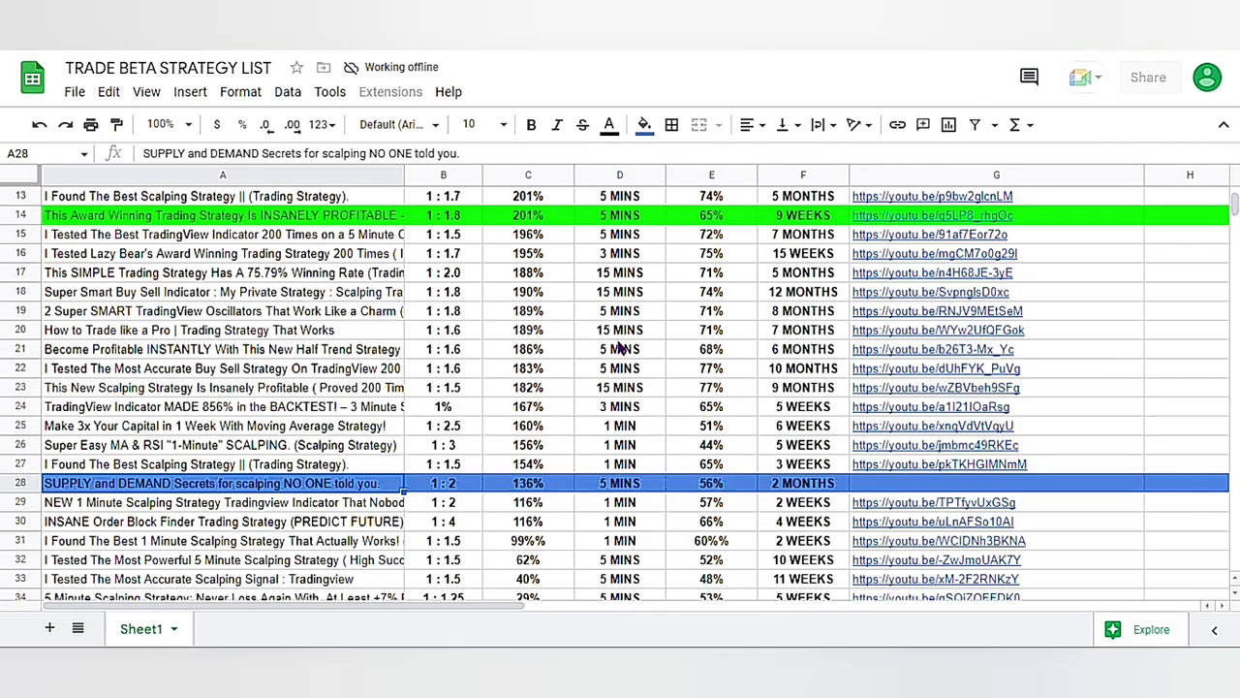
scroll(620, 349, up, 5)
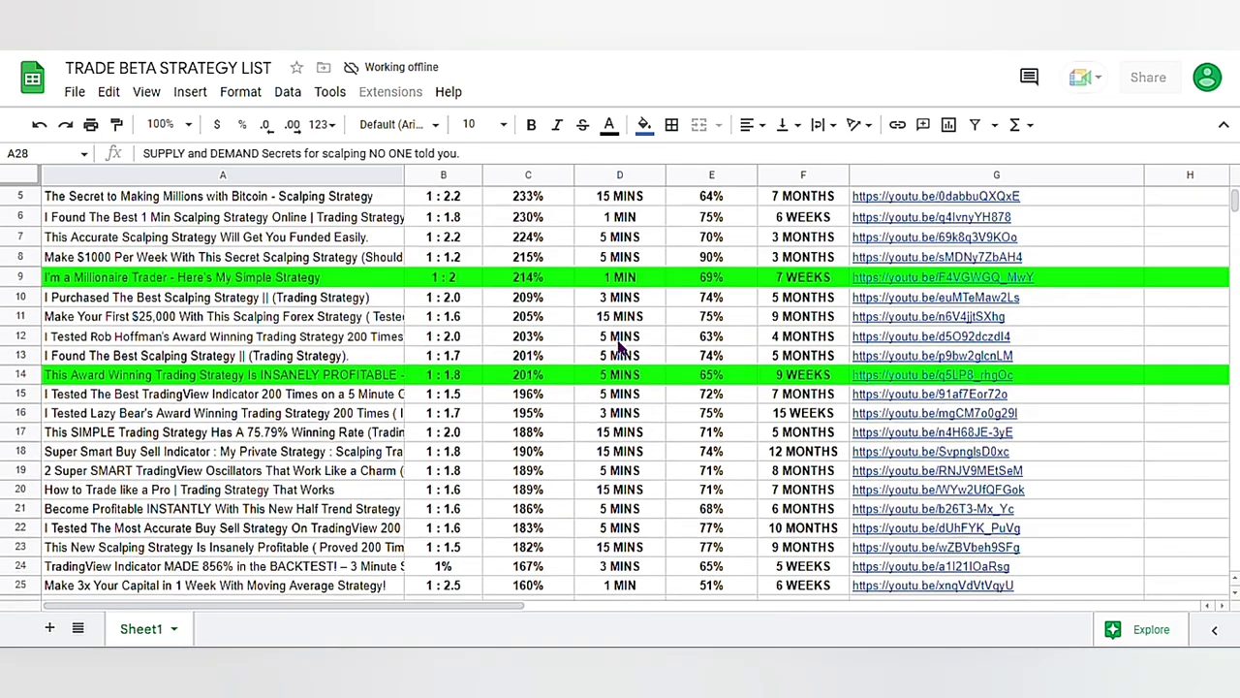
scroll(621, 346, up, 1)
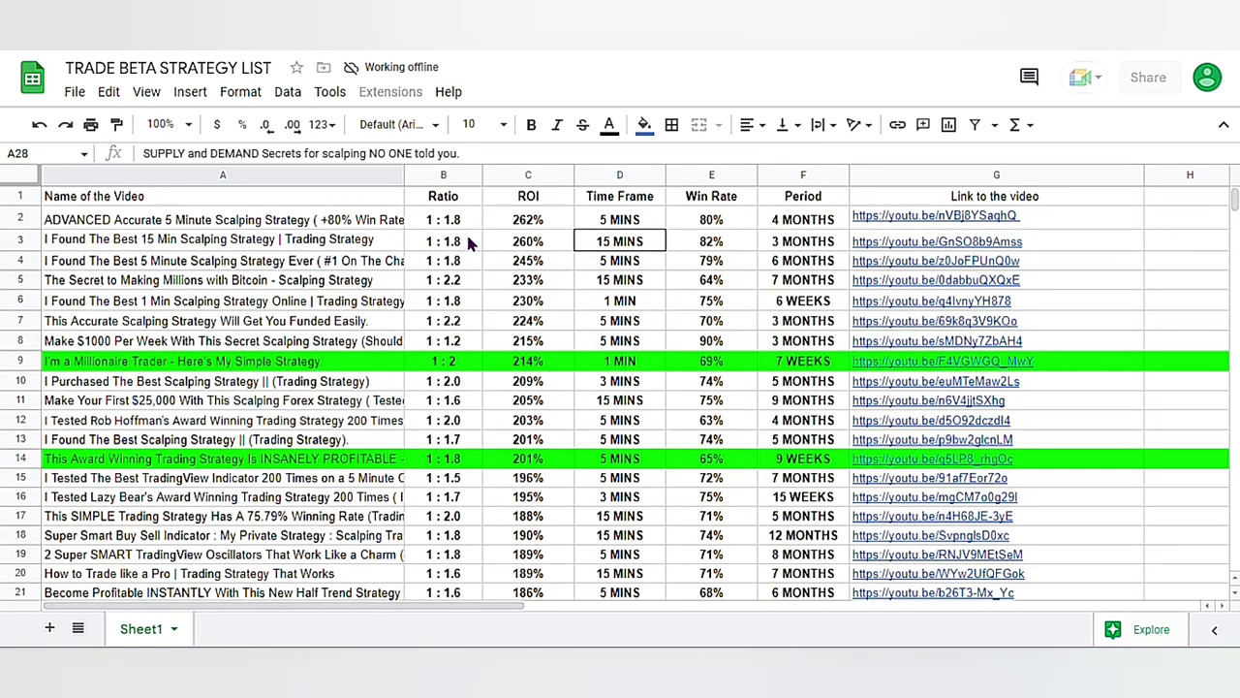